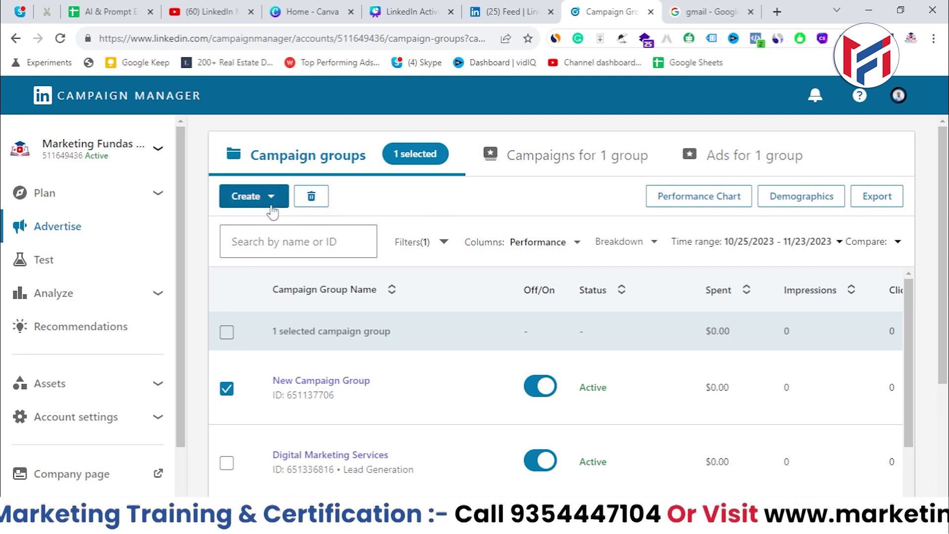
click(271, 203)
click(263, 200)
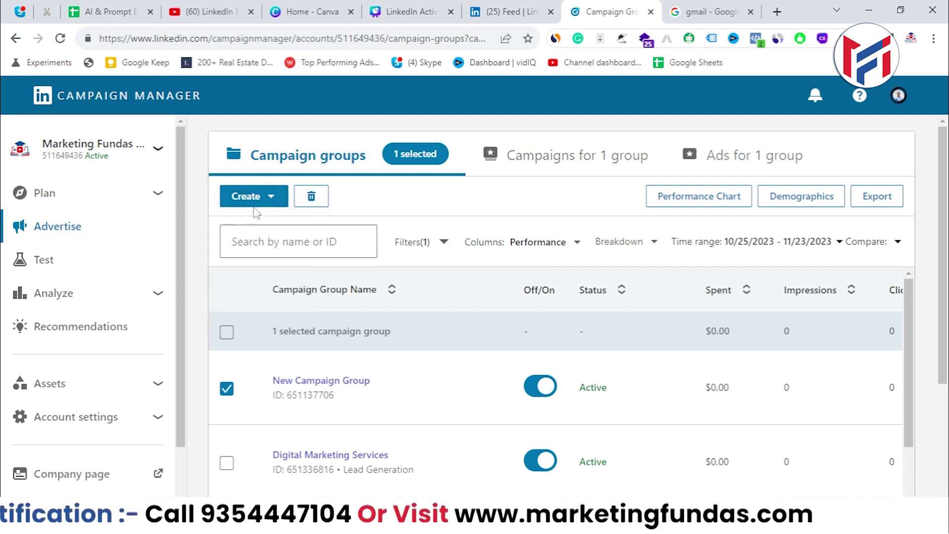
click(267, 201)
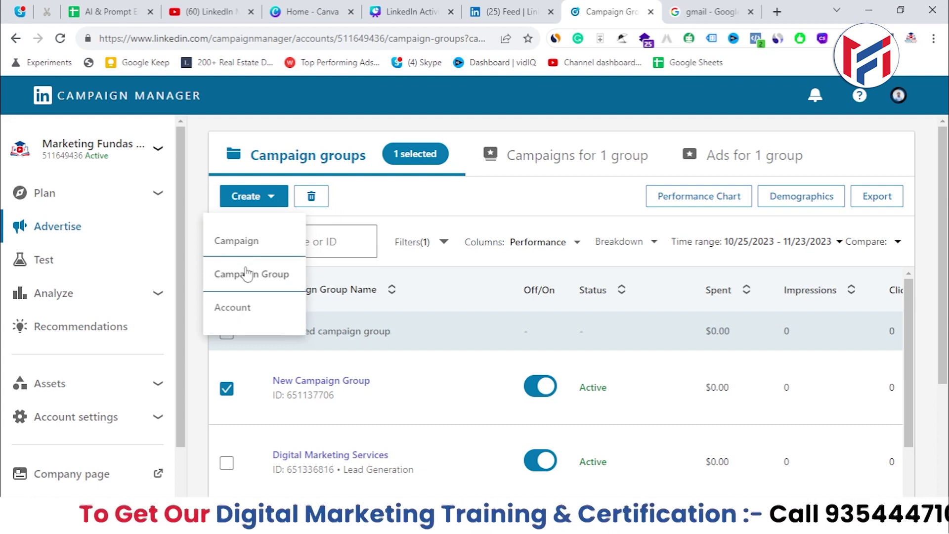
click(392, 202)
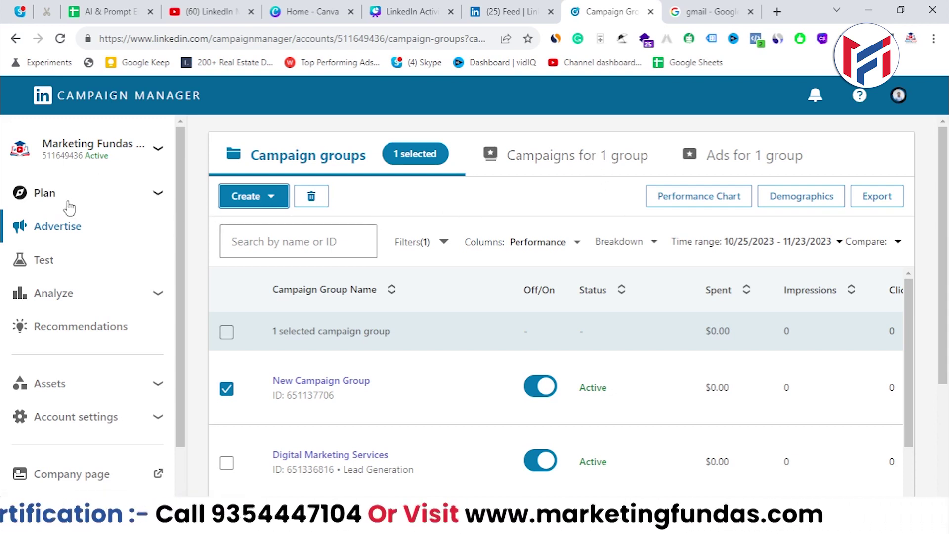
Open the matched audiences page in the account's planning section
click(120, 197)
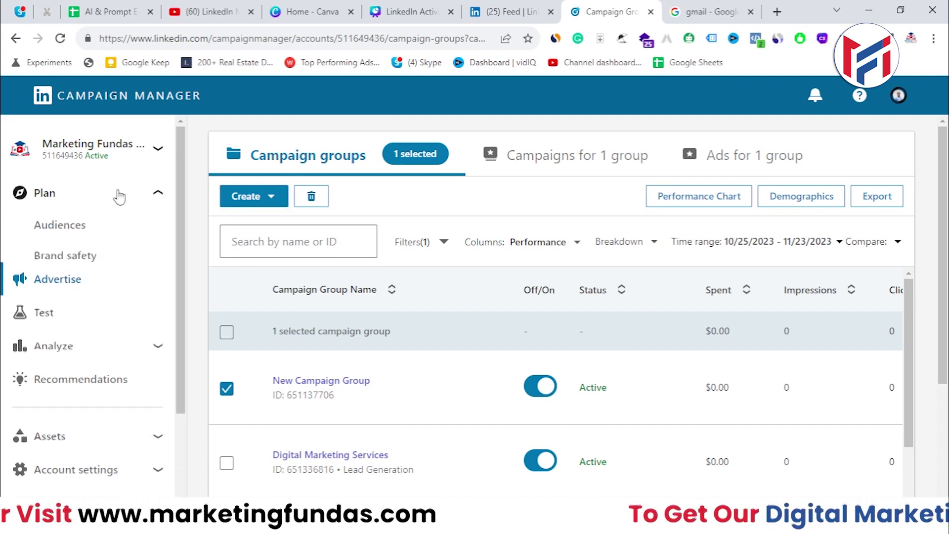
click(60, 226)
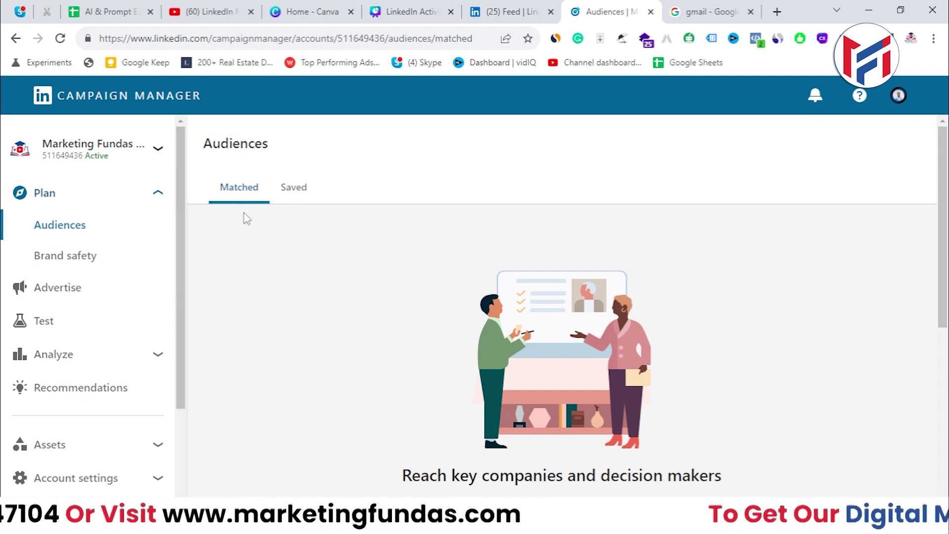
scroll(296, 303, down, 2)
scroll(306, 309, down, 2)
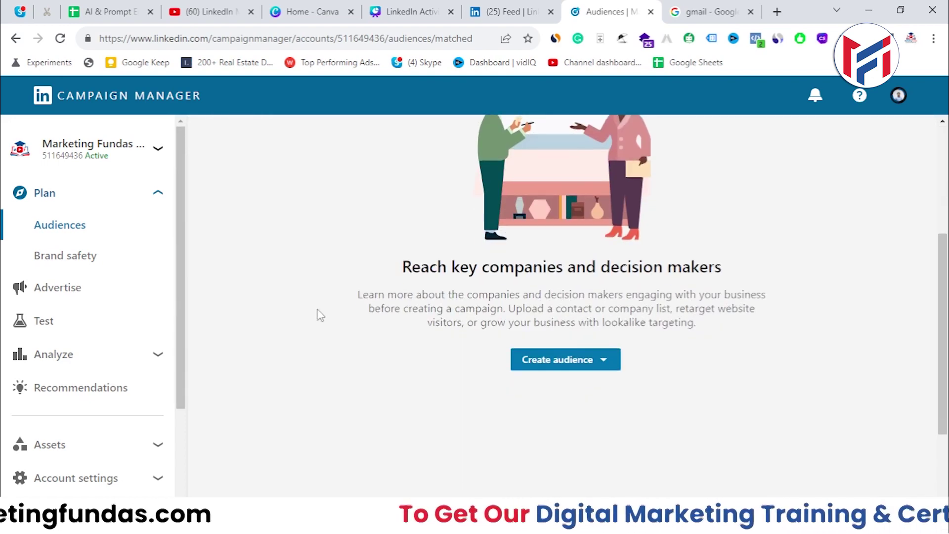
scroll(318, 315, up, 4)
scroll(314, 310, down, 5)
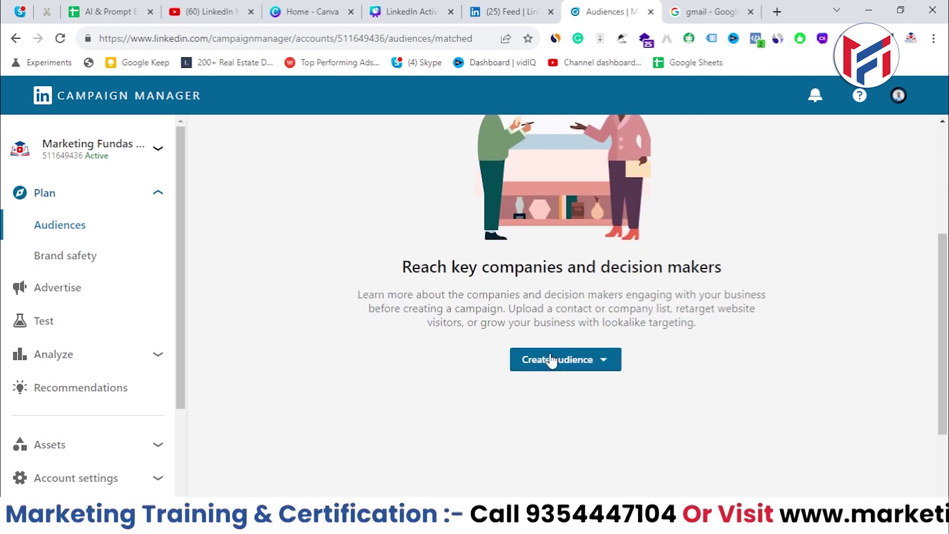
Examine the list-upload options offered for creating a matched audience, such as company / contact lists and offline events
click(593, 362)
scroll(682, 377, down, 3)
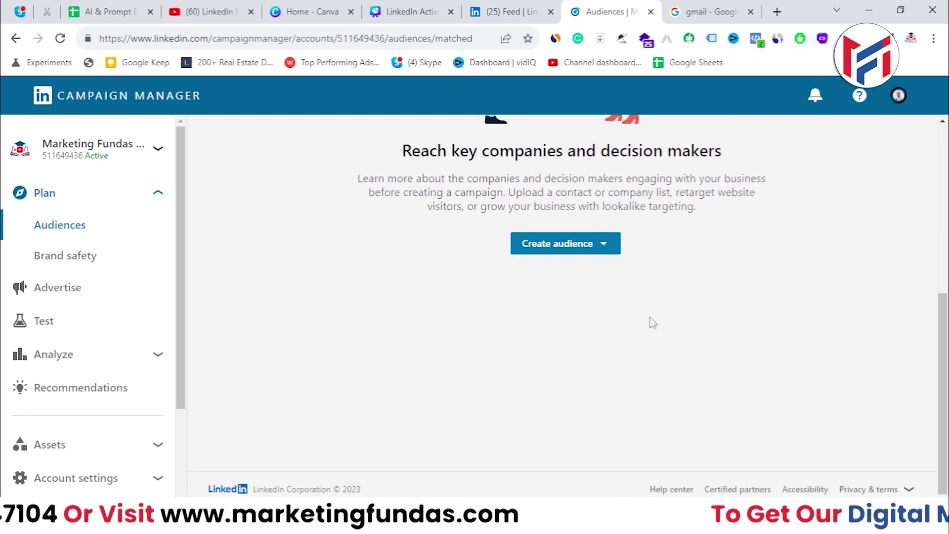
click(604, 245)
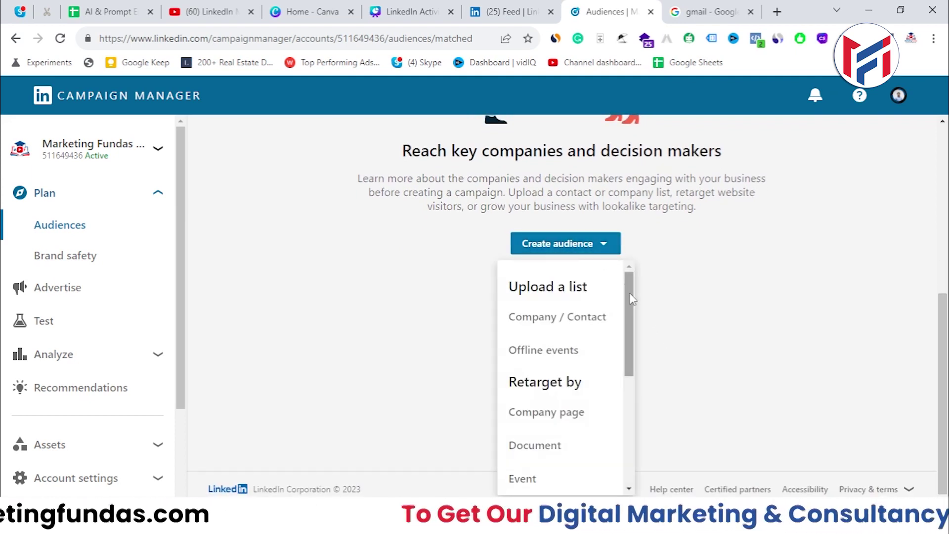
drag(632, 298, 628, 275)
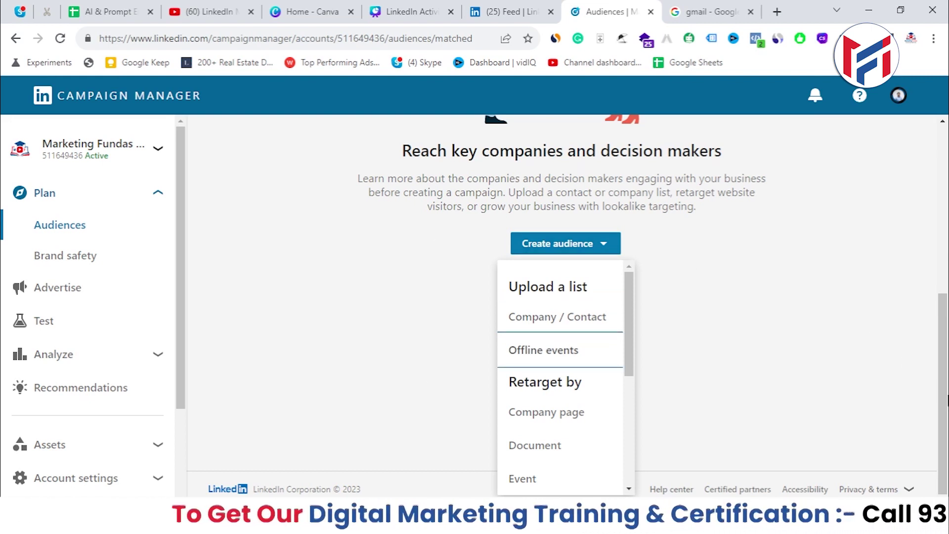
drag(948, 400, 948, 339)
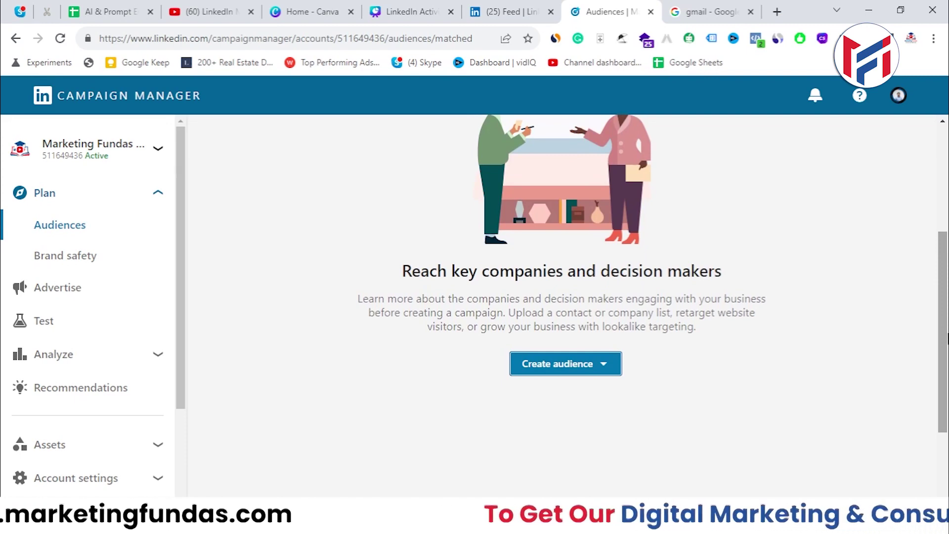
drag(947, 339, 947, 368)
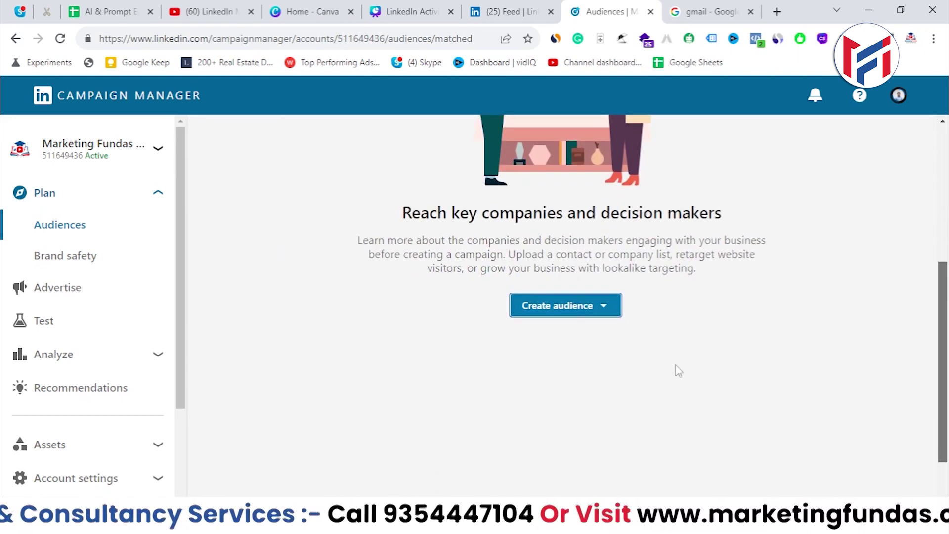
click(602, 308)
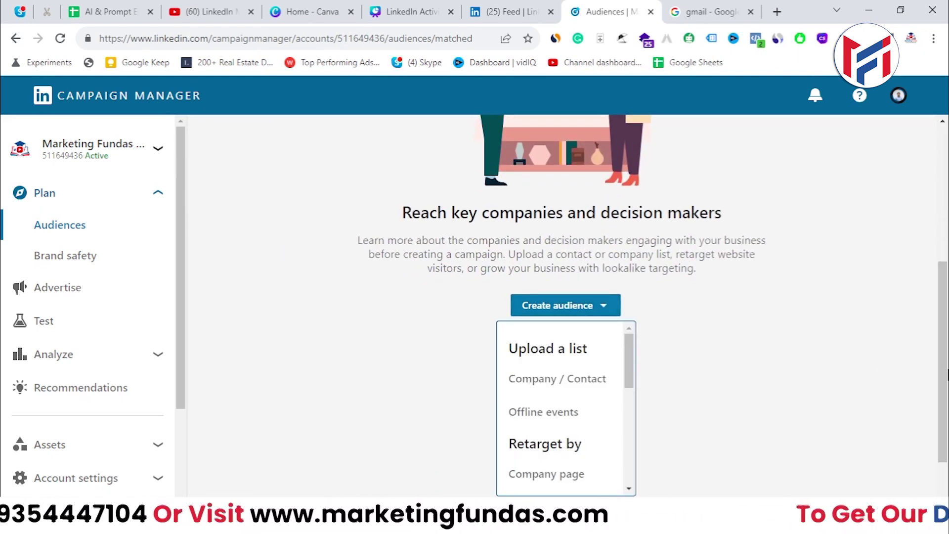
drag(947, 425, 947, 457)
click(605, 244)
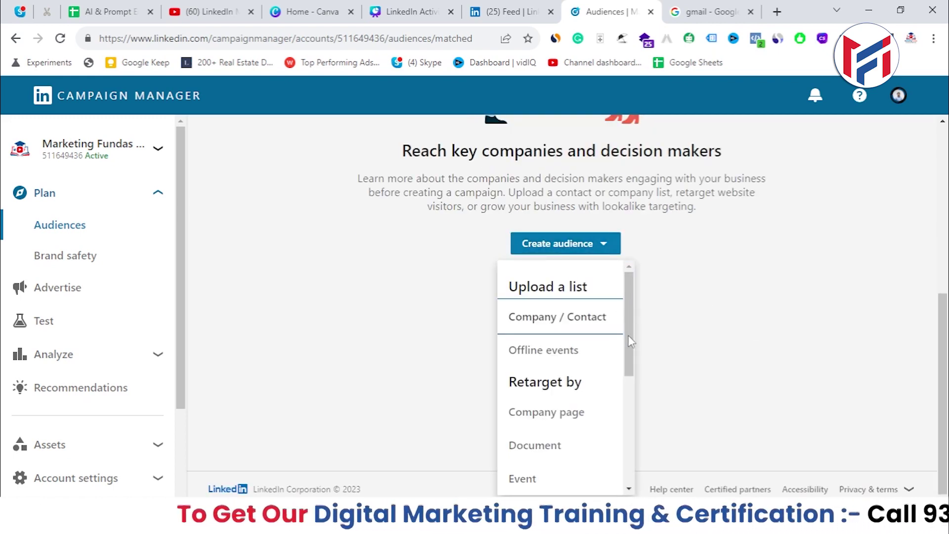
Examine the retargeting sources for a new audience, from company page to website, and the predictive and lookalike options
drag(629, 341, 629, 386)
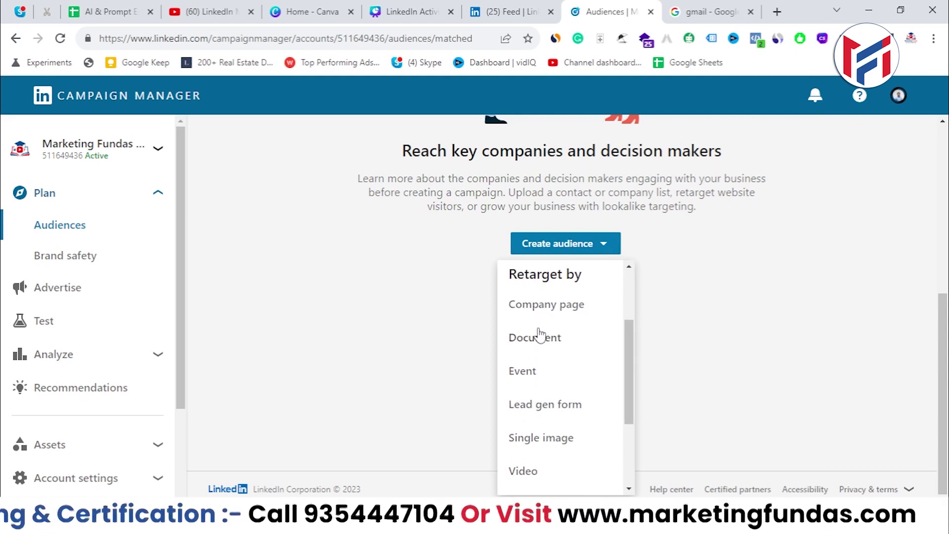
scroll(548, 387, down, 3)
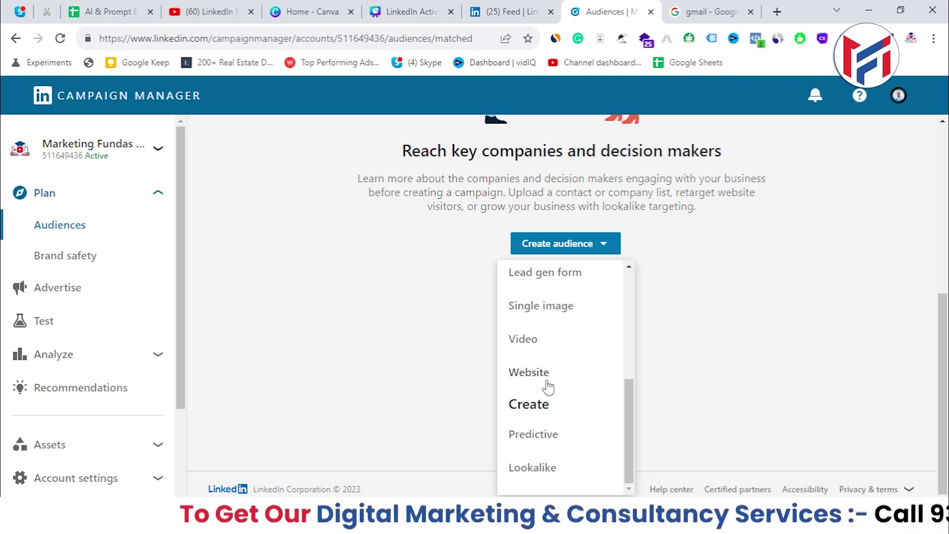
drag(632, 404, 632, 365)
scroll(633, 365, up, 2)
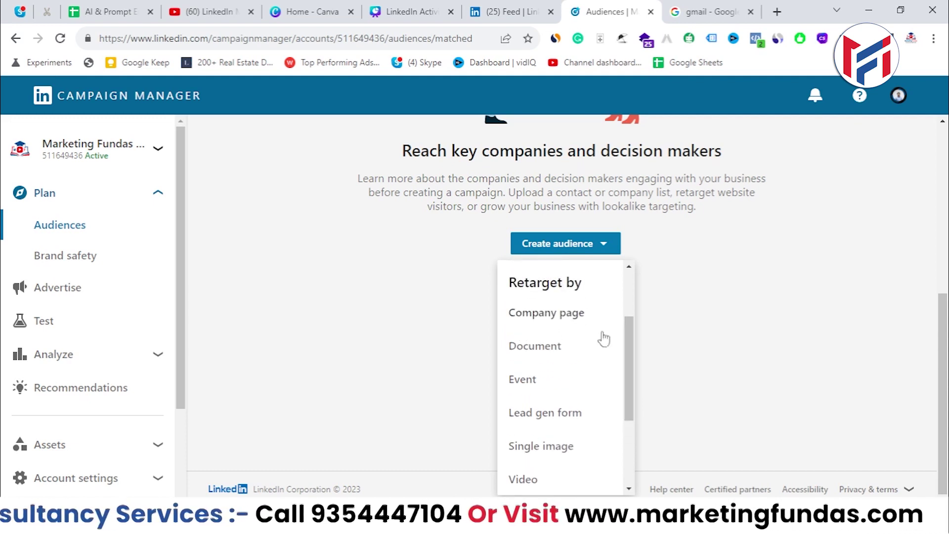
scroll(632, 360, down, 1)
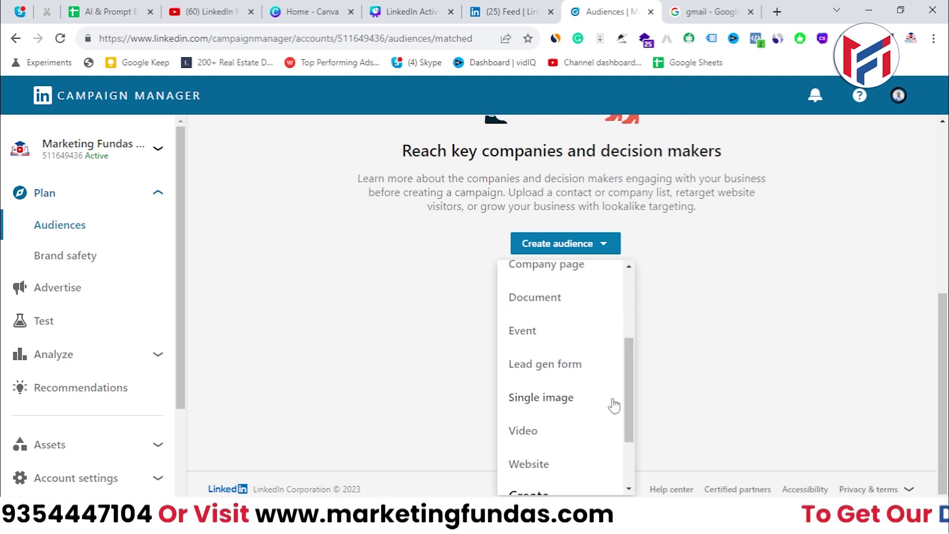
scroll(630, 403, down, 1)
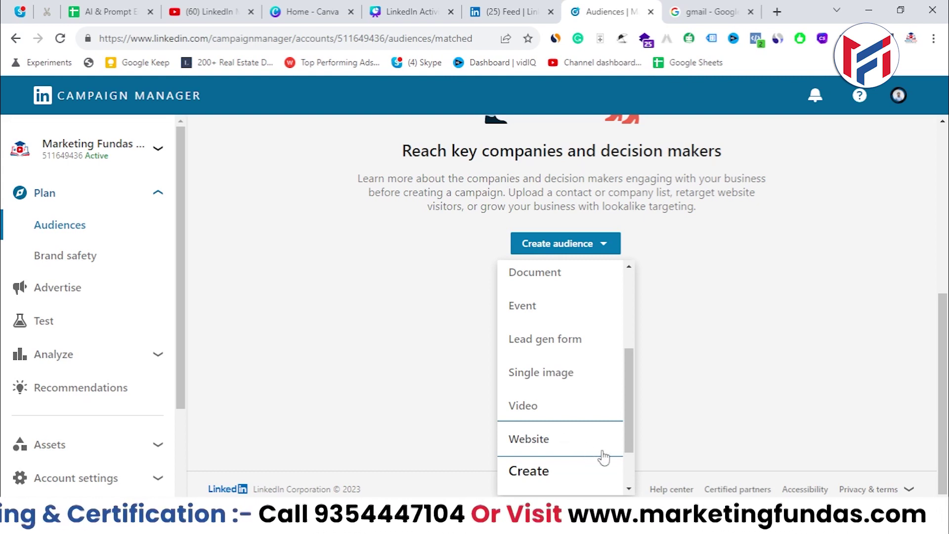
scroll(602, 455, down, 2)
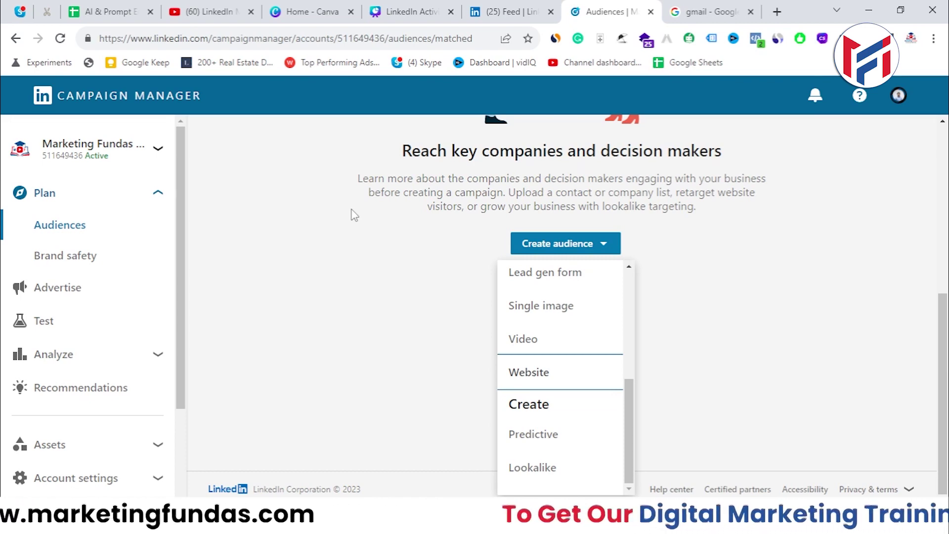
scroll(354, 215, up, 7)
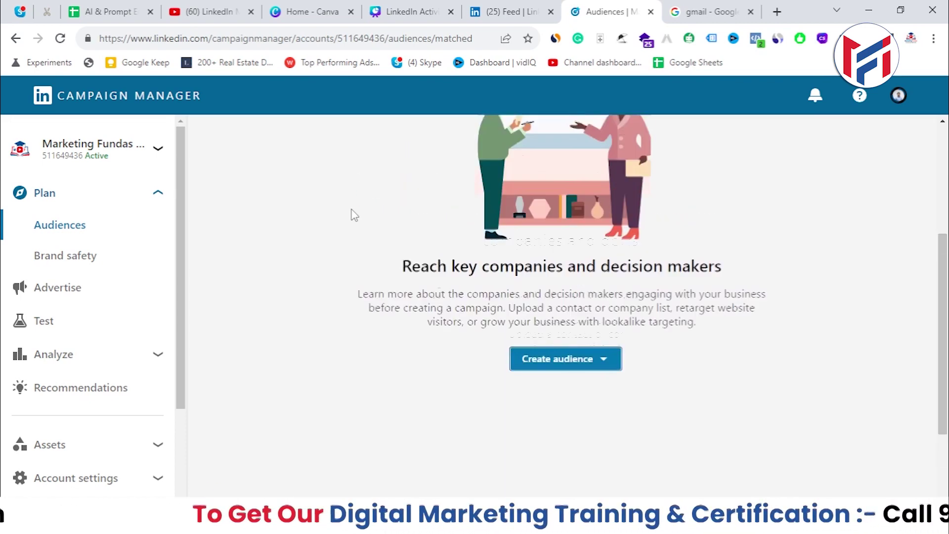
scroll(355, 214, down, 3)
scroll(355, 214, down, 4)
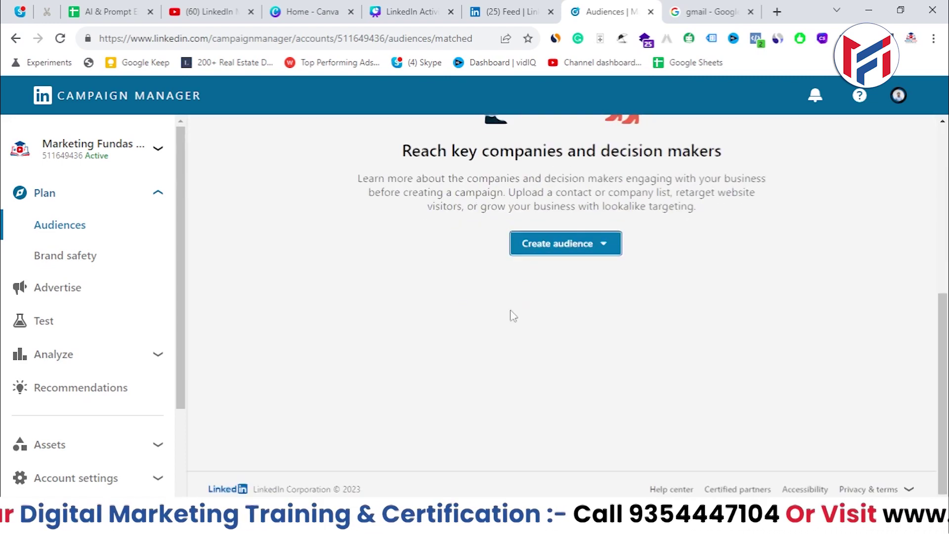
Review the complete set of audience creation types once more, comparing list upload, retargeting, predictive and lookalike
click(550, 244)
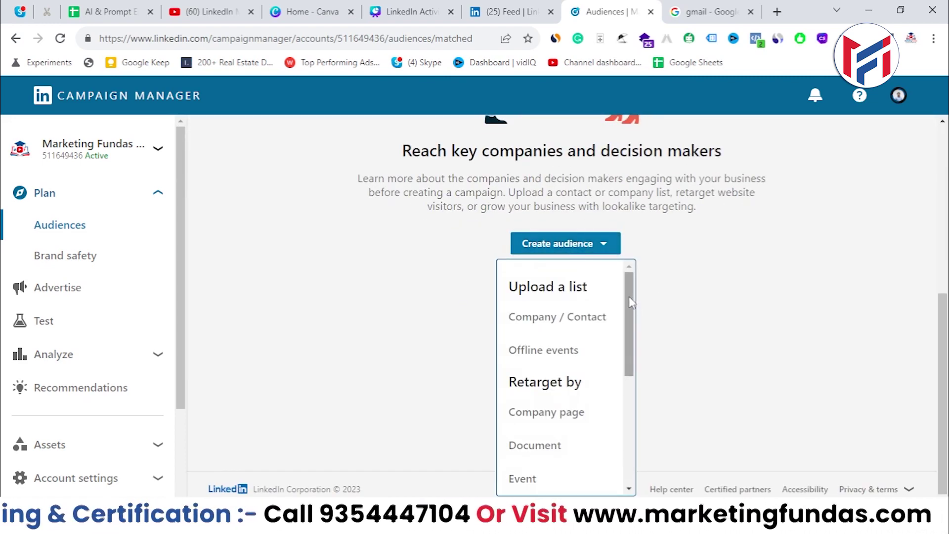
drag(629, 296, 627, 414)
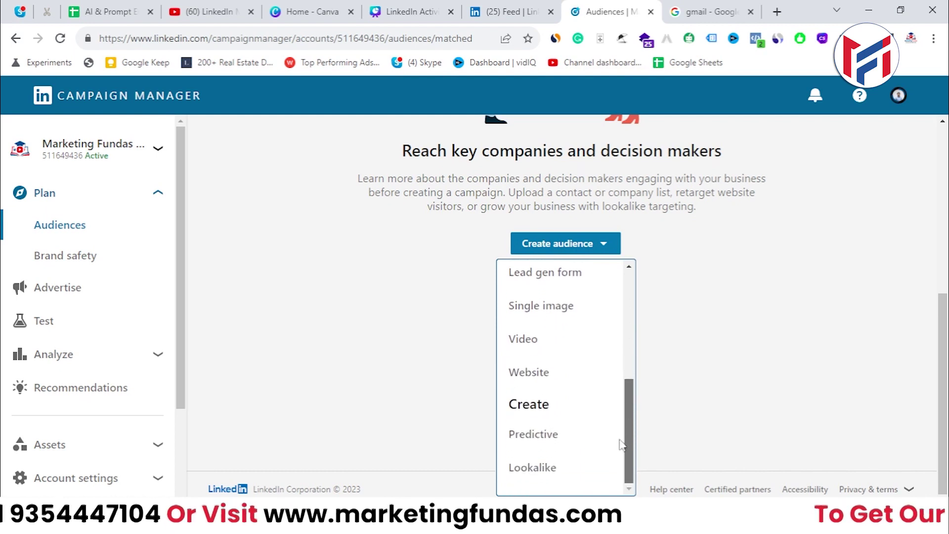
scroll(549, 395, up, 6)
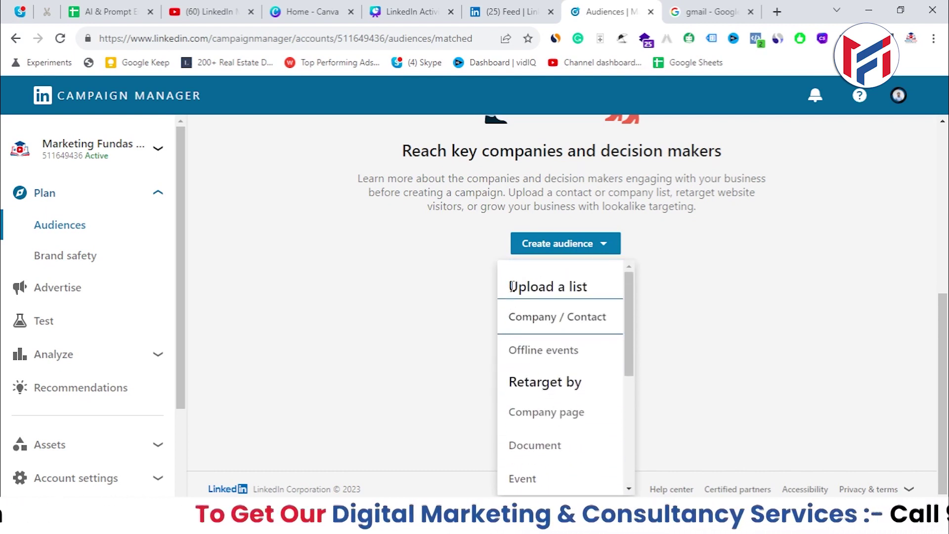
scroll(514, 366, down, 3)
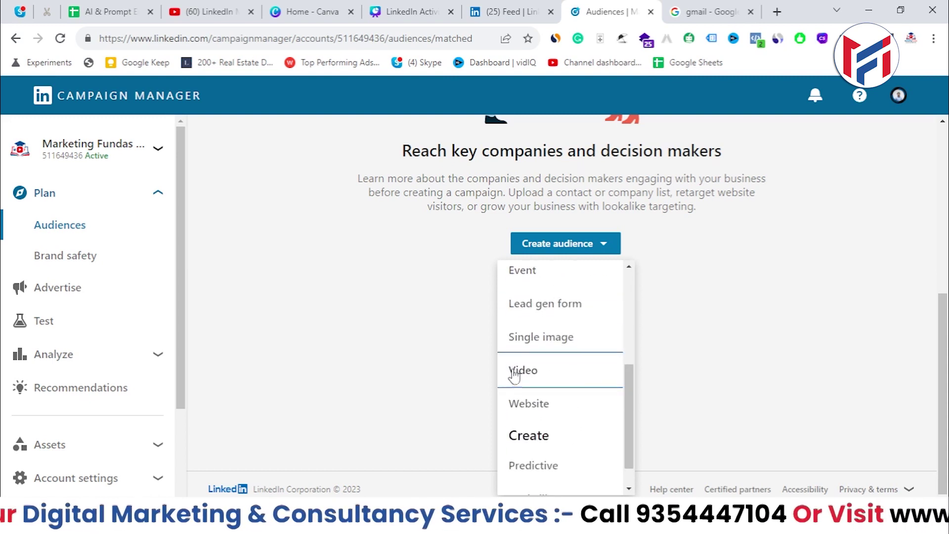
scroll(528, 383, down, 1)
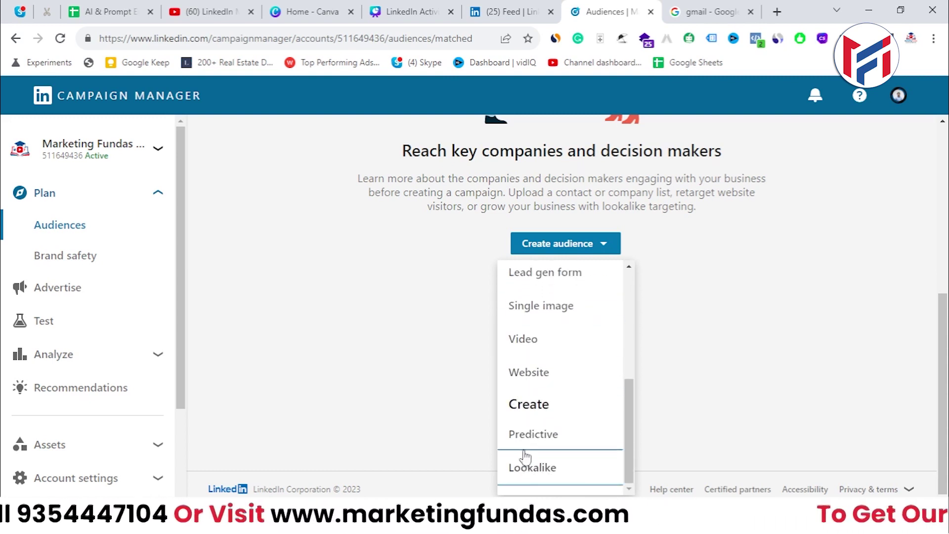
scroll(526, 437, up, 2)
scroll(527, 440, up, 1)
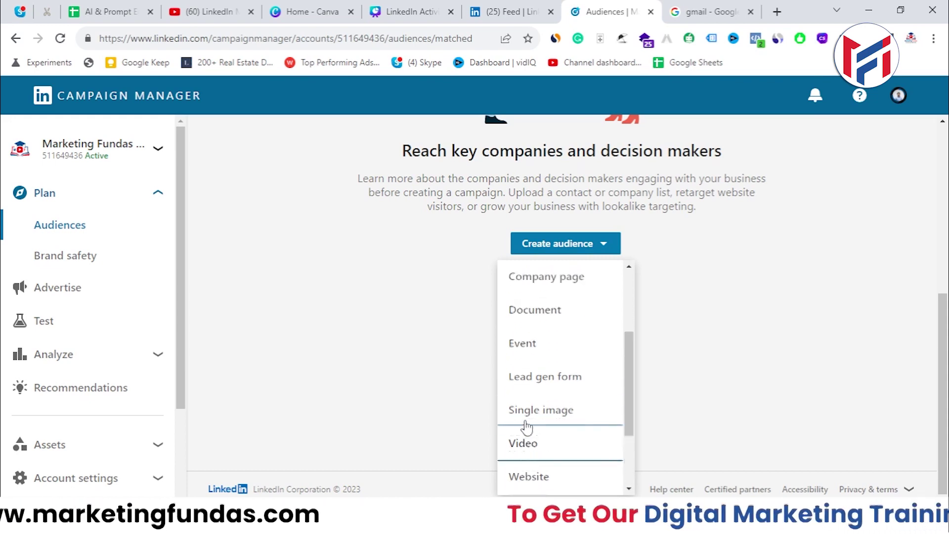
scroll(524, 371, up, 1)
scroll(518, 314, up, 2)
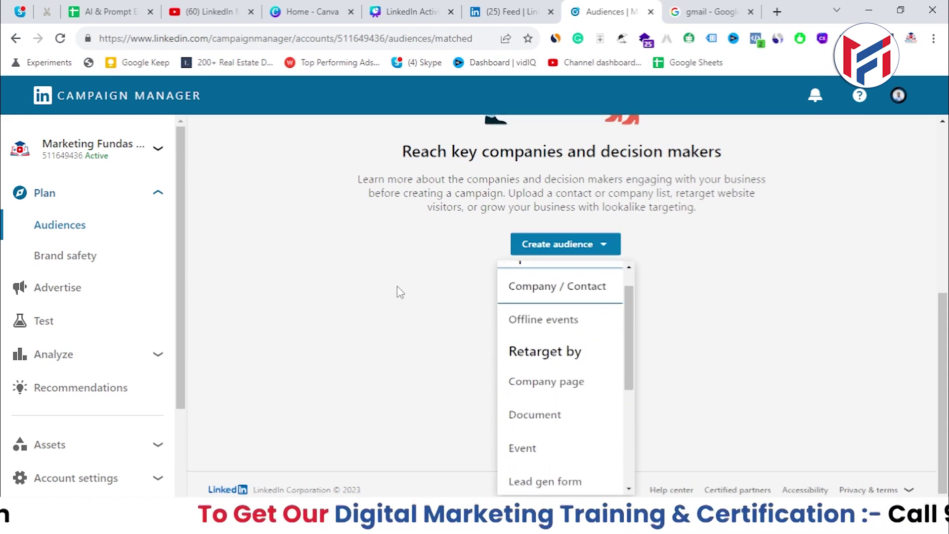
scroll(399, 292, up, 5)
scroll(400, 292, down, 5)
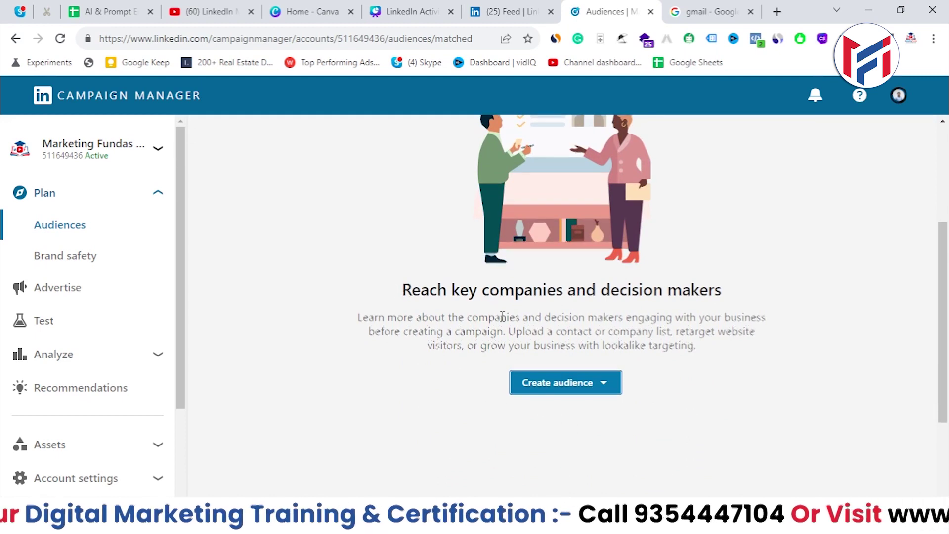
Start a new website retargeting audience from the audience creation options
click(565, 253)
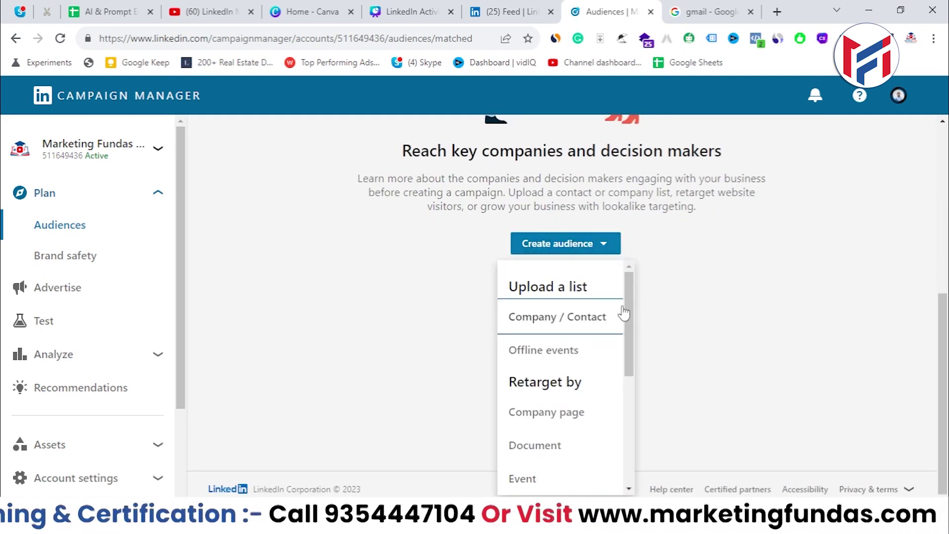
drag(625, 305, 631, 400)
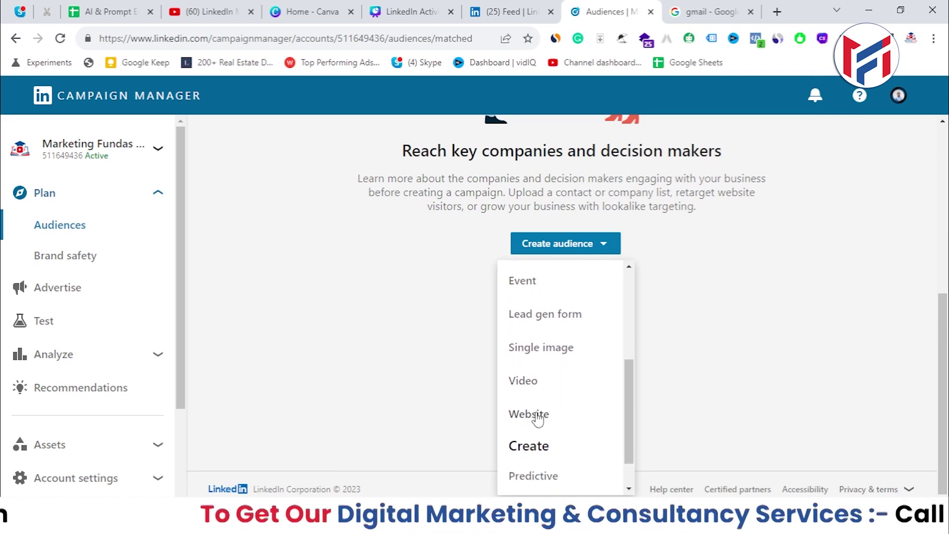
drag(623, 405, 625, 395)
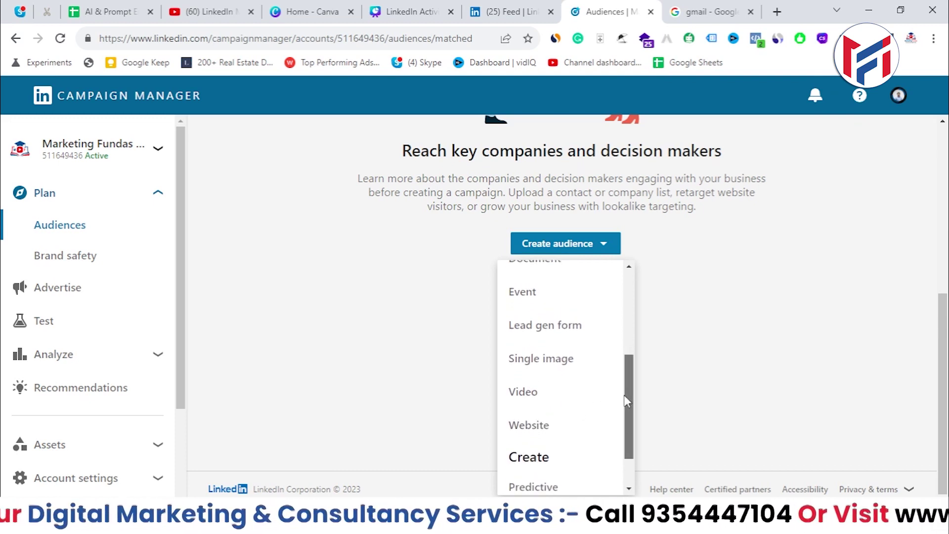
click(527, 424)
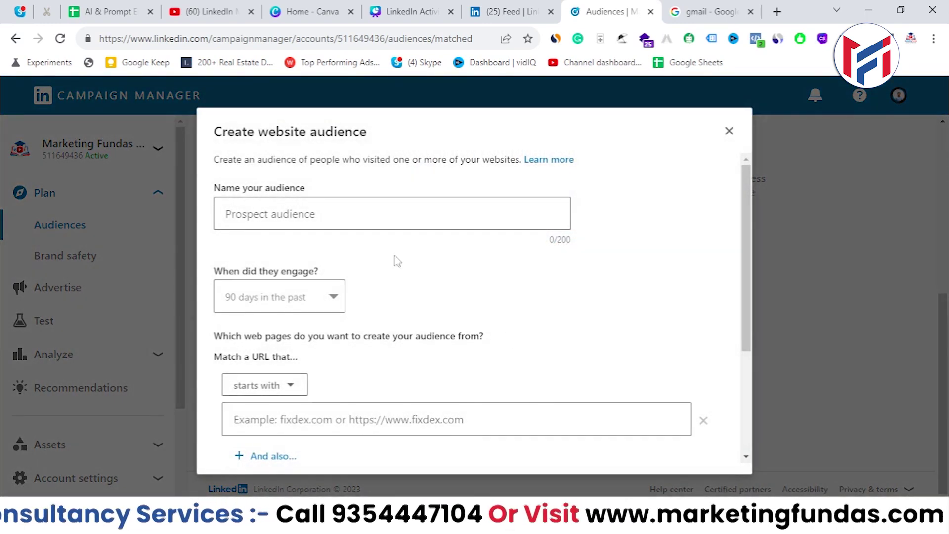
Name the website audience "Website Visitors"
click(363, 215)
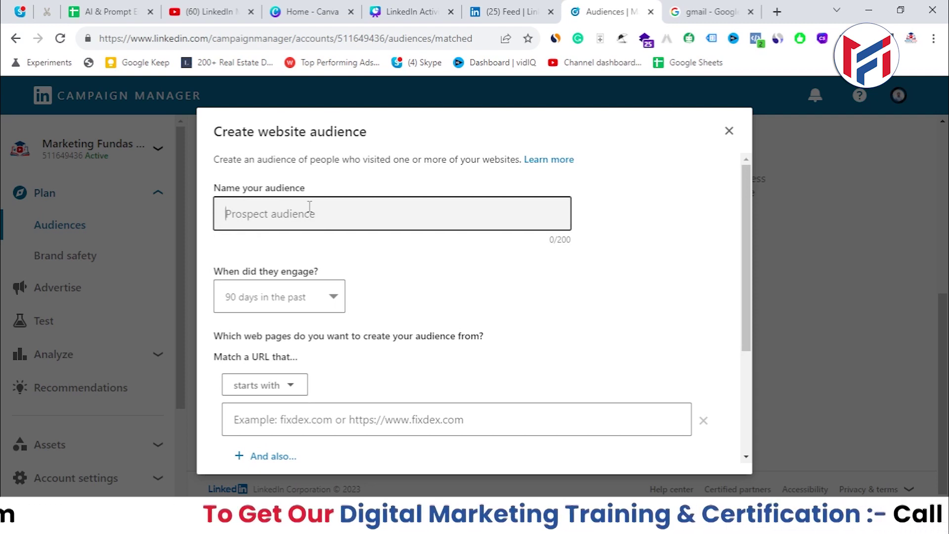
text(Vis)
key(BackSpace)
key(BackSpace)
key(BackSpace)
text(W)
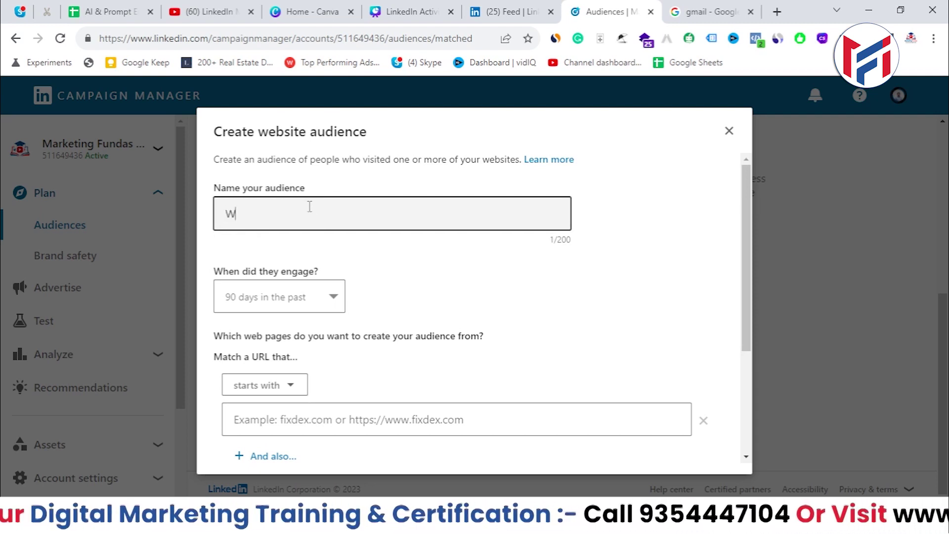
text(ebsite Visitor)
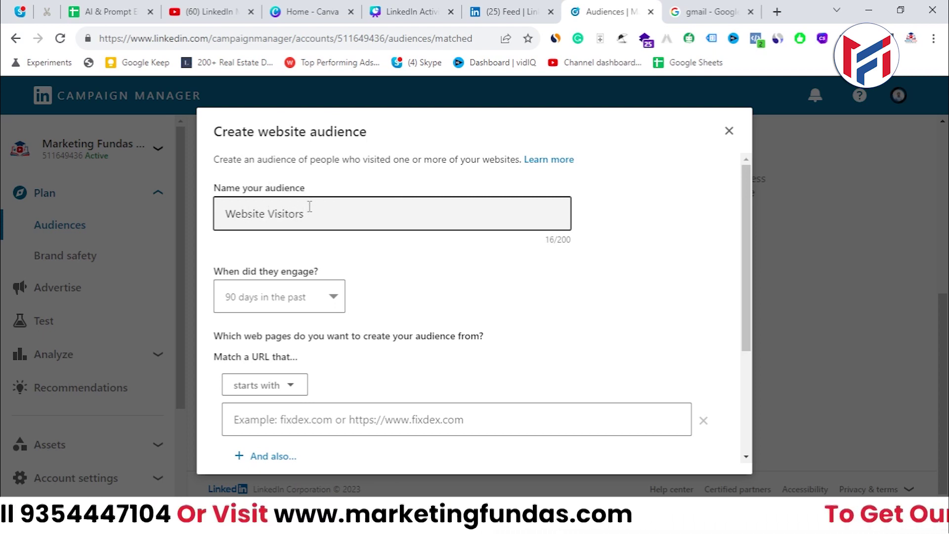
click(356, 251)
Set the audience's engagement period to 60 days in the past
drag(214, 272, 316, 271)
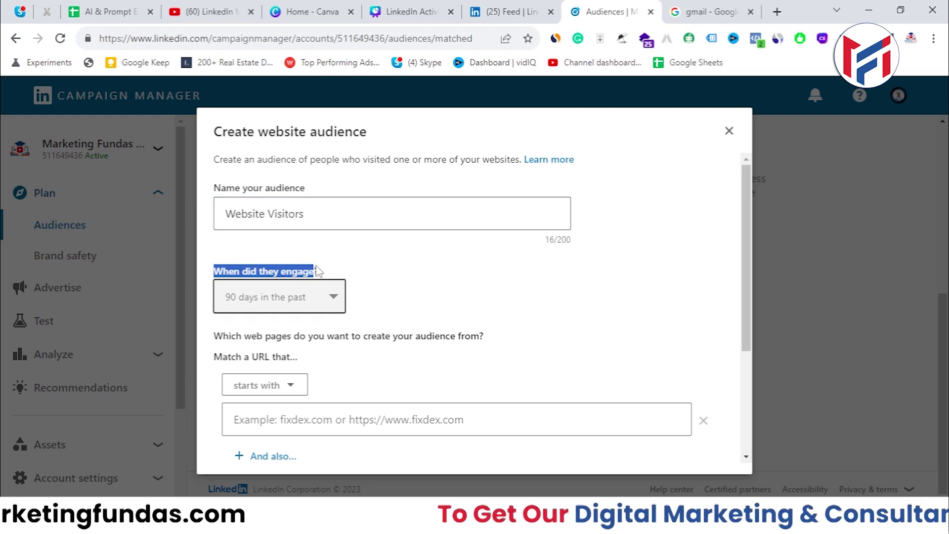
click(329, 297)
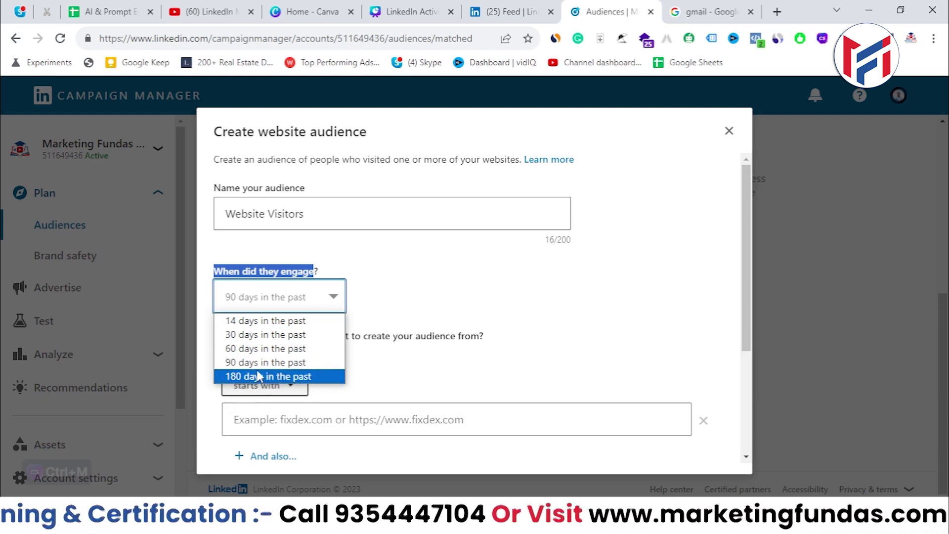
click(241, 350)
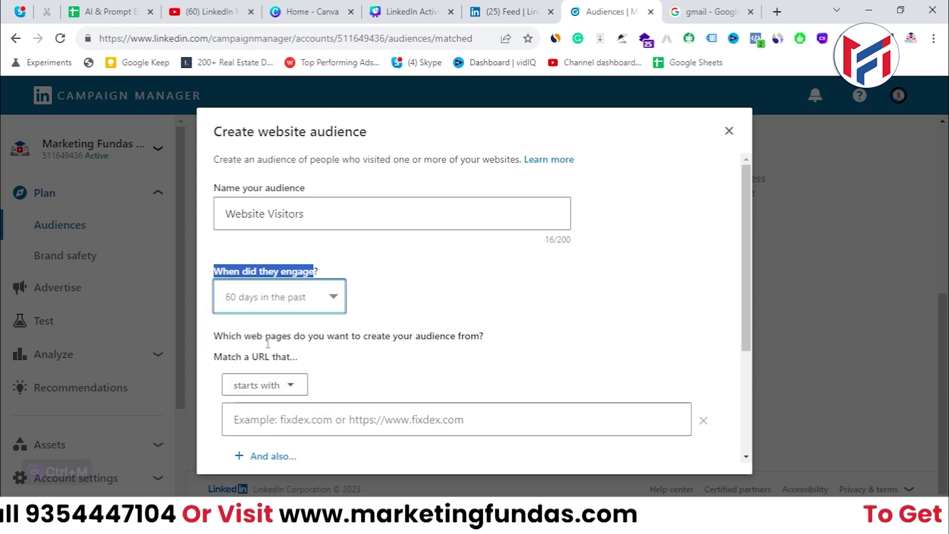
Open offerbazaar.store in a new browser tab to find a page for the audience's URL rule
scroll(361, 329, down, 2)
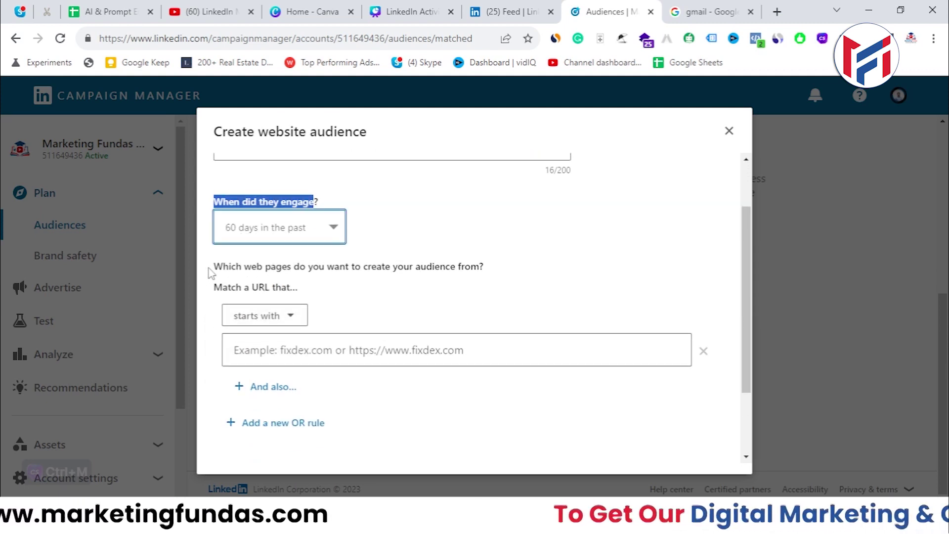
drag(208, 268, 502, 277)
key(ctrl+m)
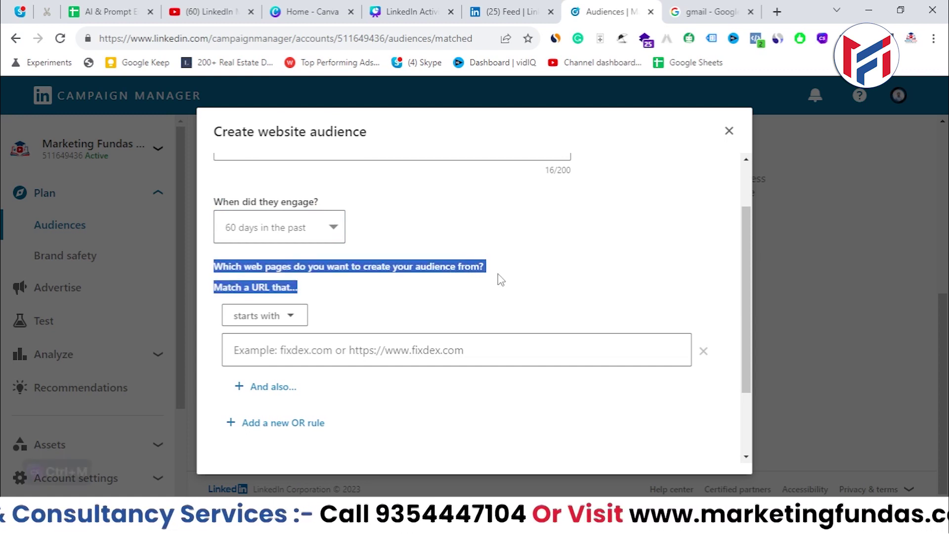
click(754, 7)
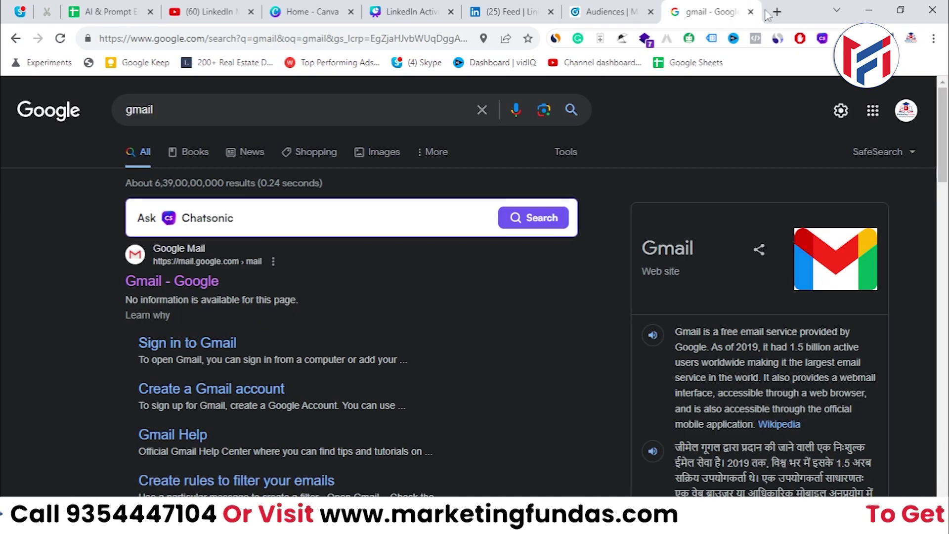
click(777, 11)
click(435, 33)
text(offerbazaar.store)
key(Return)
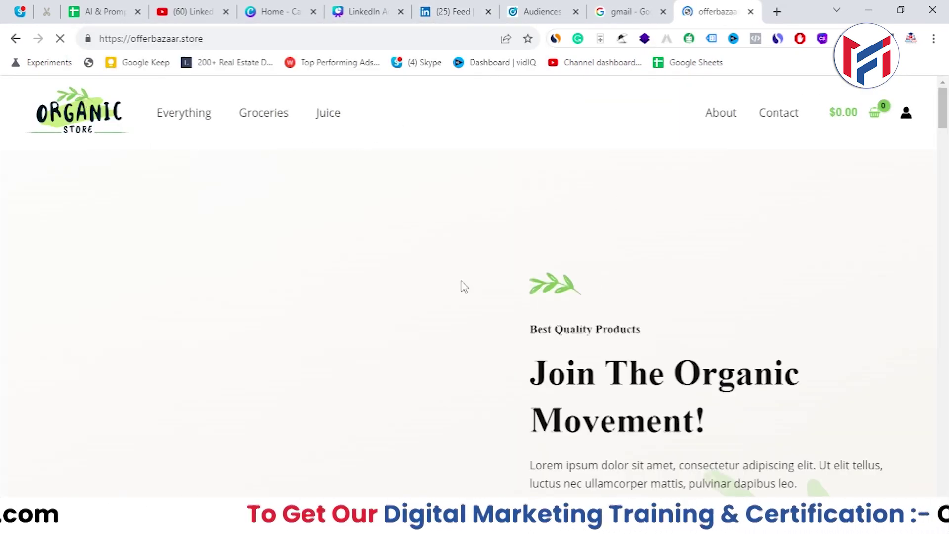
Open the store's Groceries category page and decline its request to send updates
mouse_move(936, 122)
mouse_down()
mouse_move(942, 197)
mouse_move(943, 124)
mouse_up()
click(416, 152)
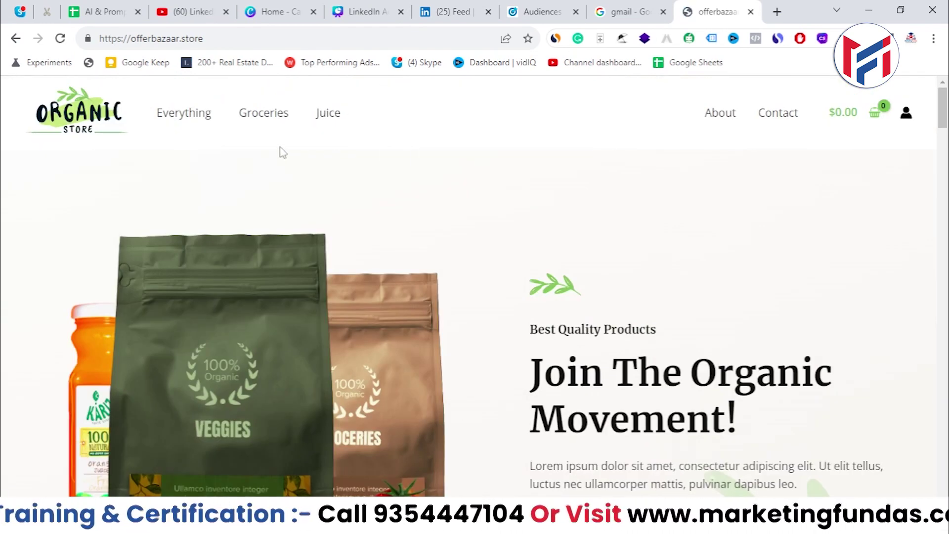
click(261, 117)
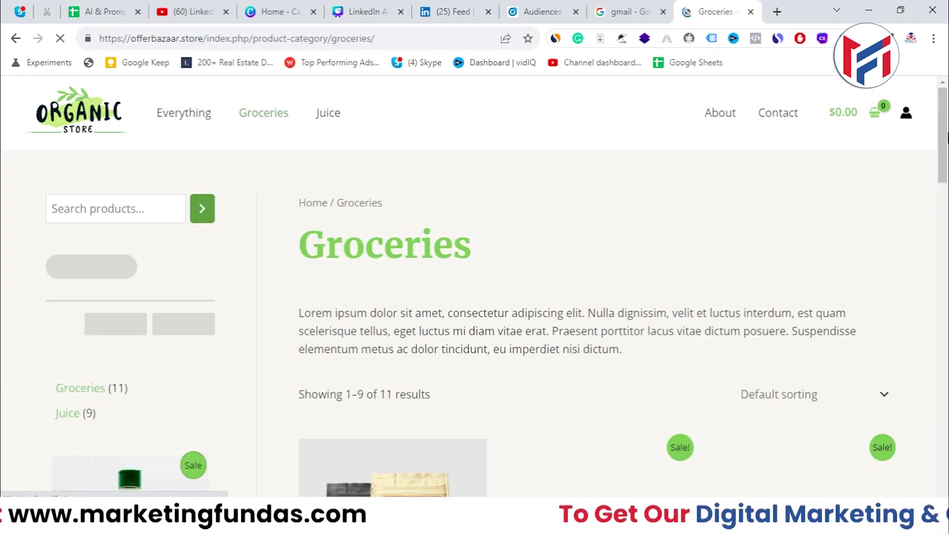
scroll(943, 121, down, 10)
scroll(943, 121, up, 10)
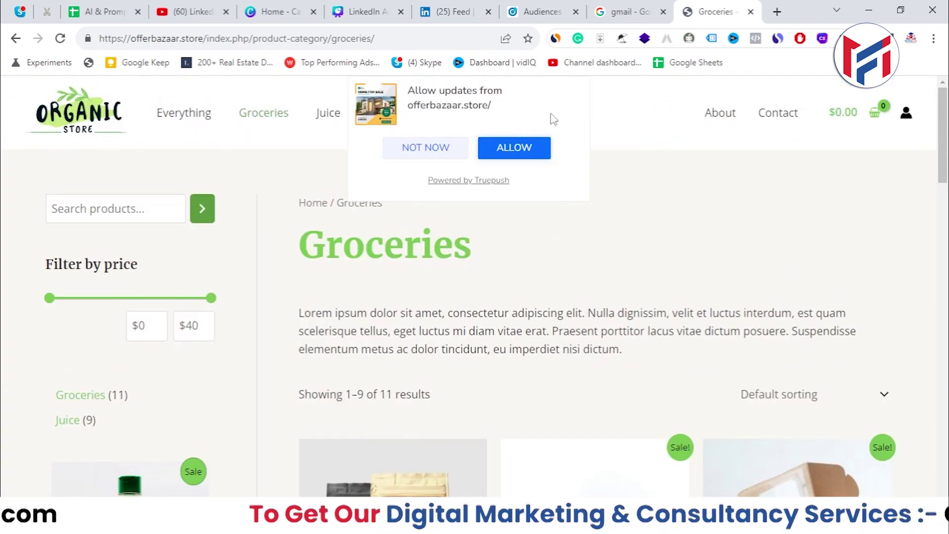
click(409, 146)
drag(376, 38, 118, 72)
key(Return)
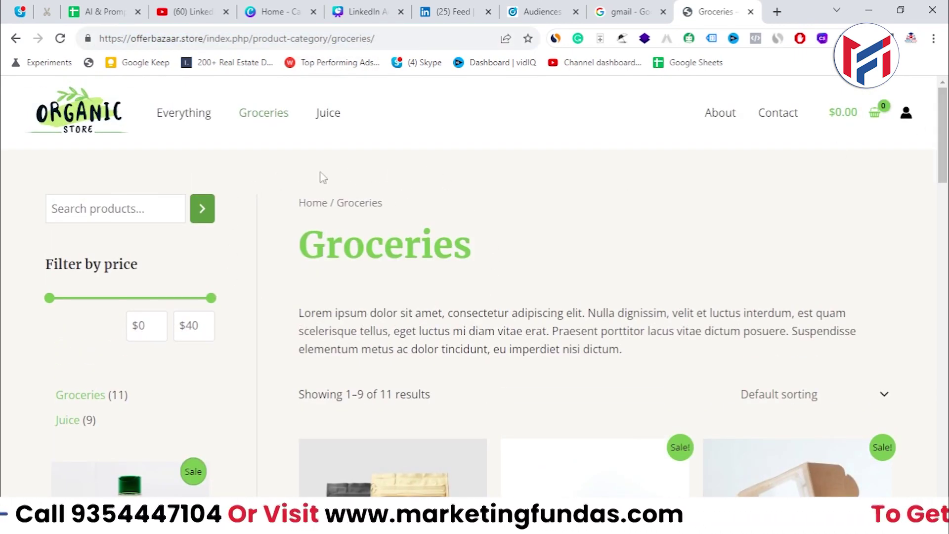
drag(942, 181, 926, 113)
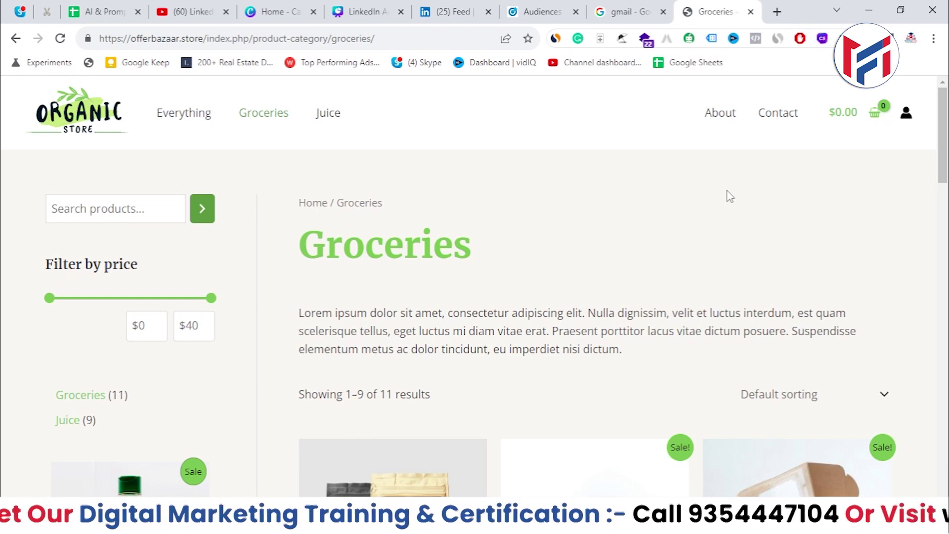
Copy the web address of the store's Groceries category page
click(391, 38)
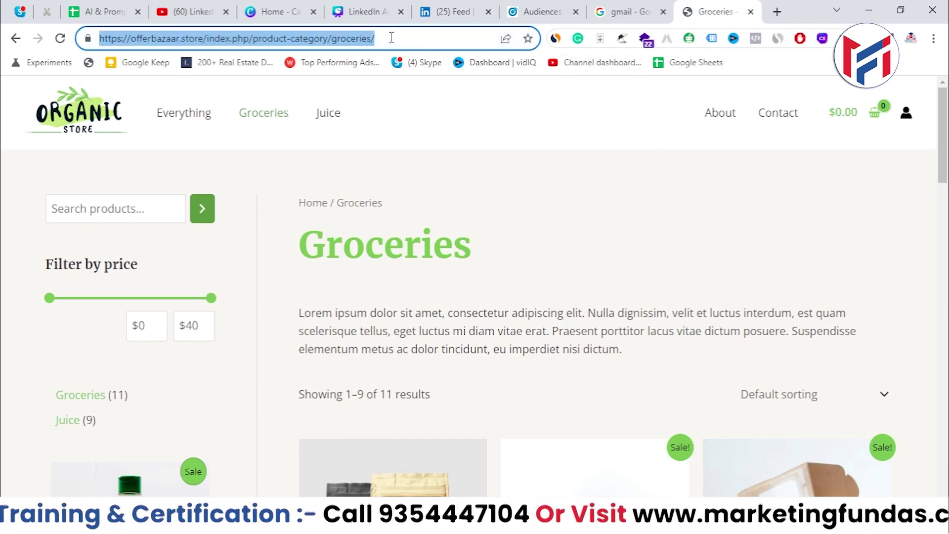
right_click(391, 38)
click(419, 124)
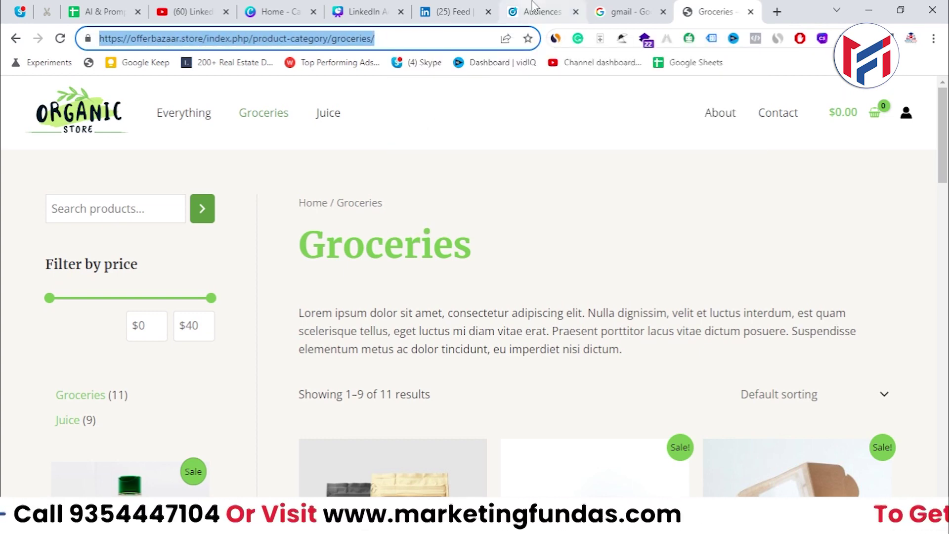
click(533, 6)
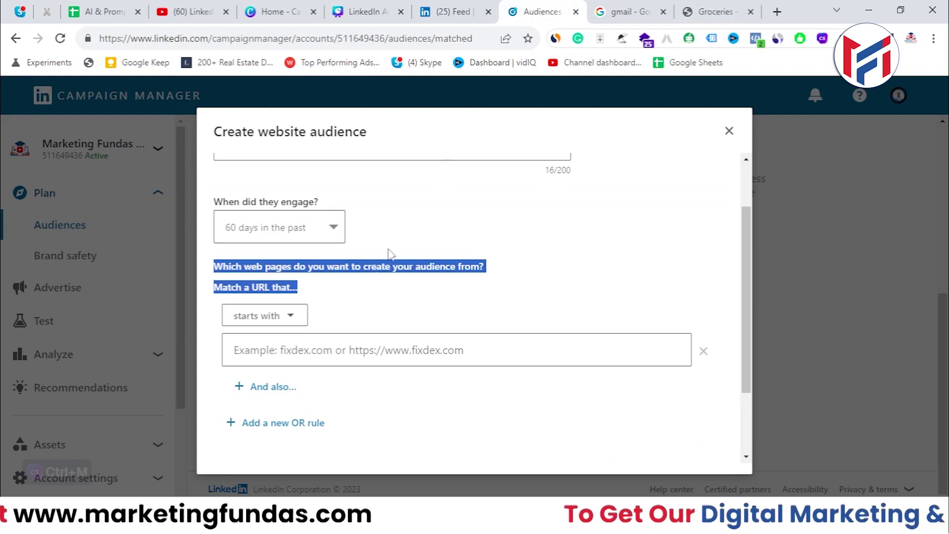
click(266, 316)
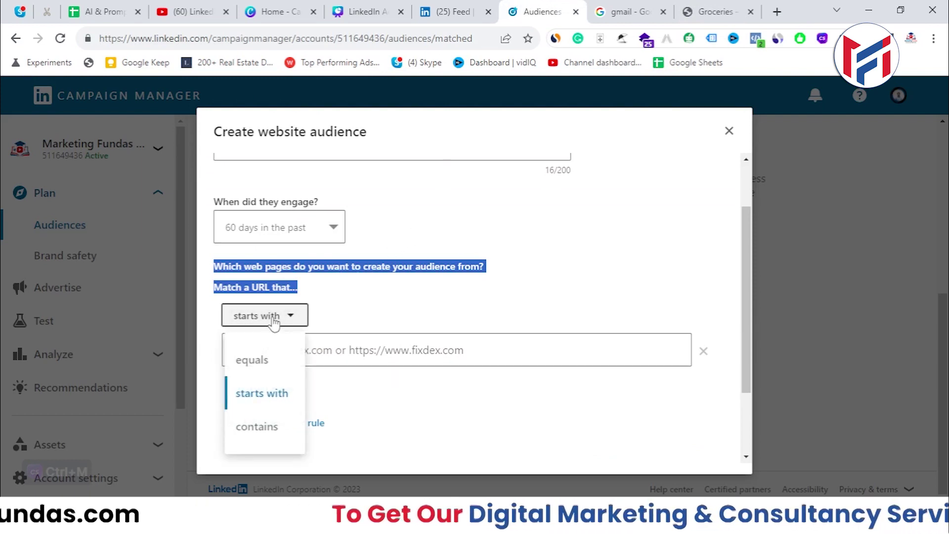
click(279, 362)
click(279, 355)
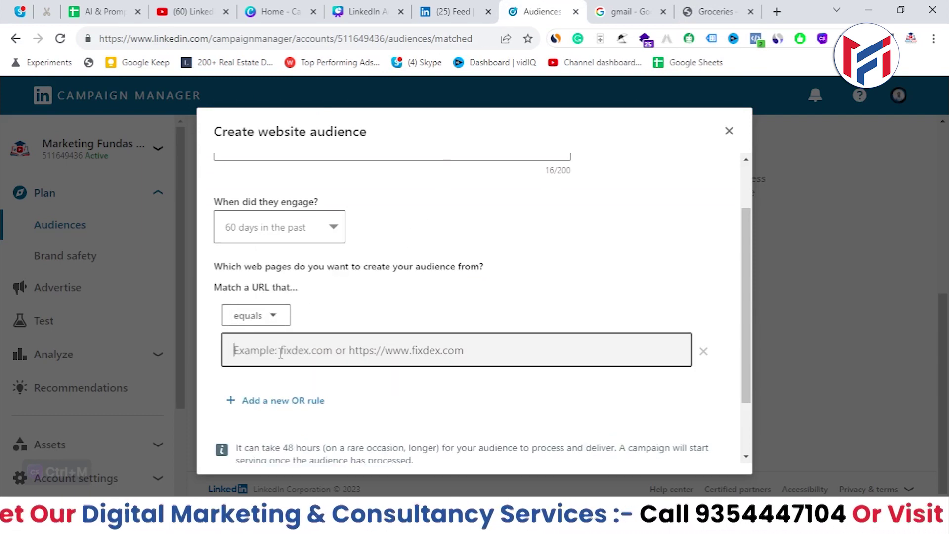
right_click(278, 355)
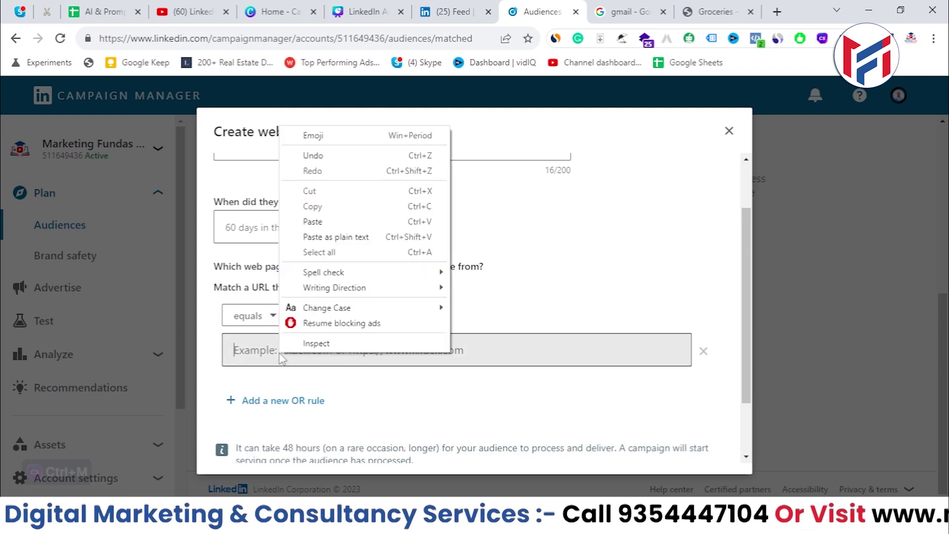
click(313, 221)
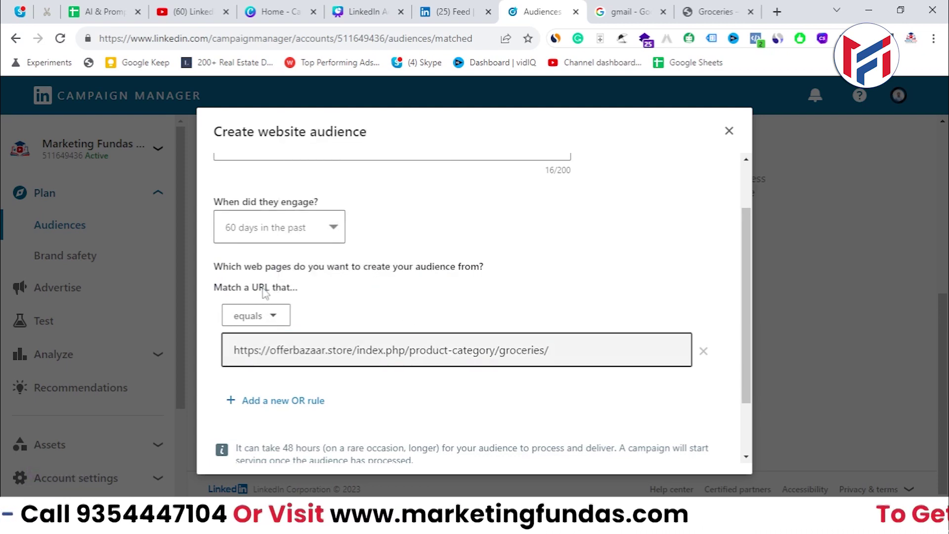
Compare the store's Groceries page with the entered URL rule, and review the rest of the website audience form
click(714, 11)
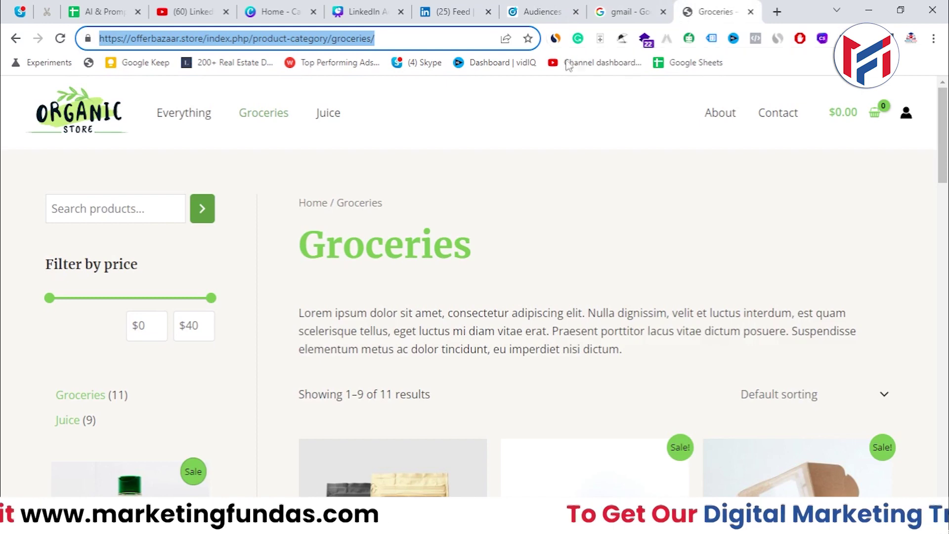
key(ctrl+x)
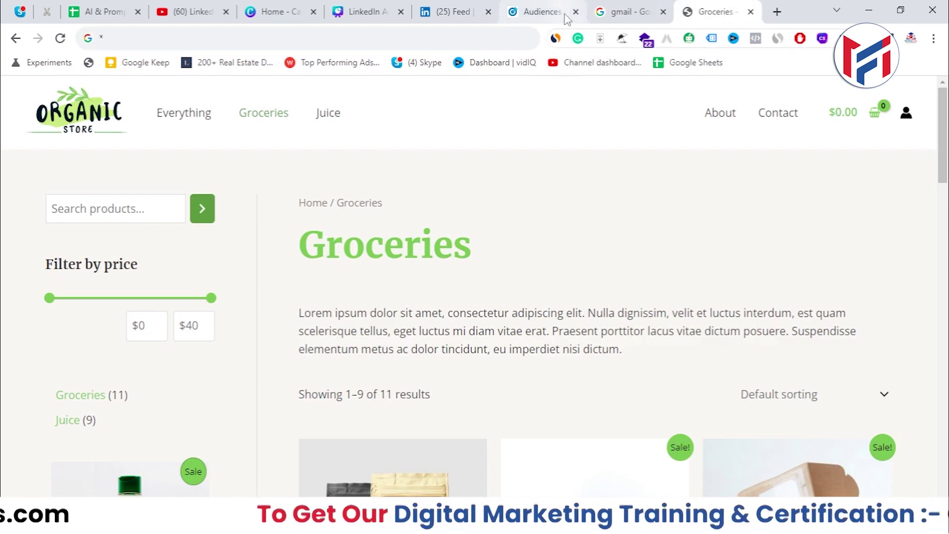
click(512, 12)
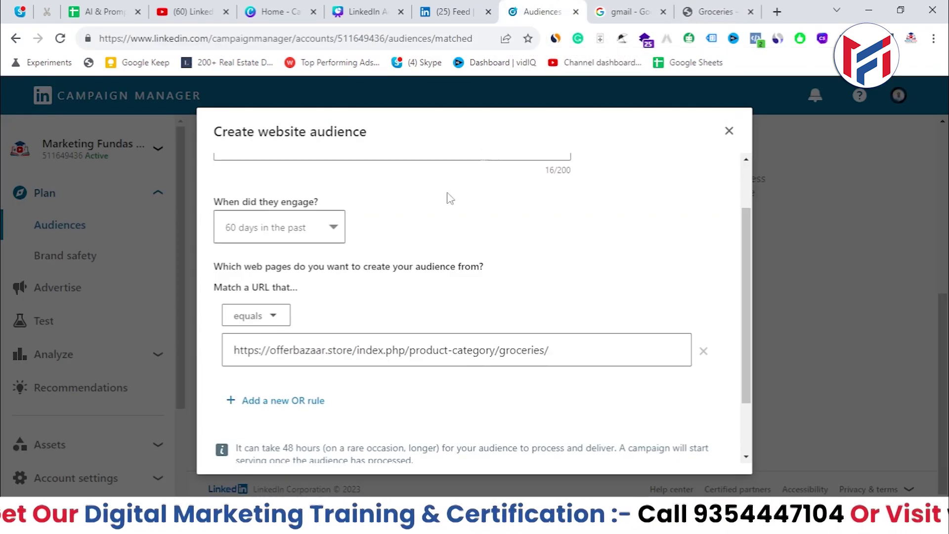
click(548, 349)
drag(549, 350, 232, 349)
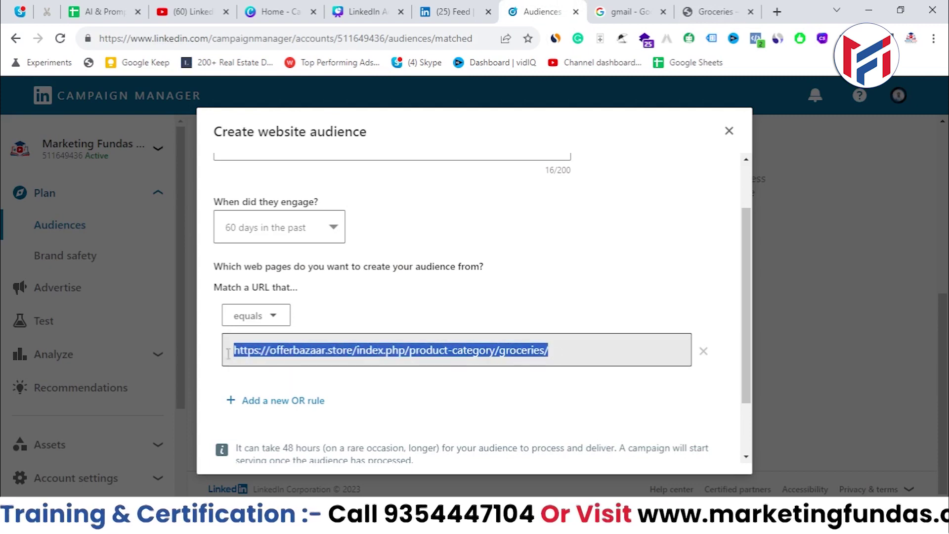
scroll(365, 281, up, 2)
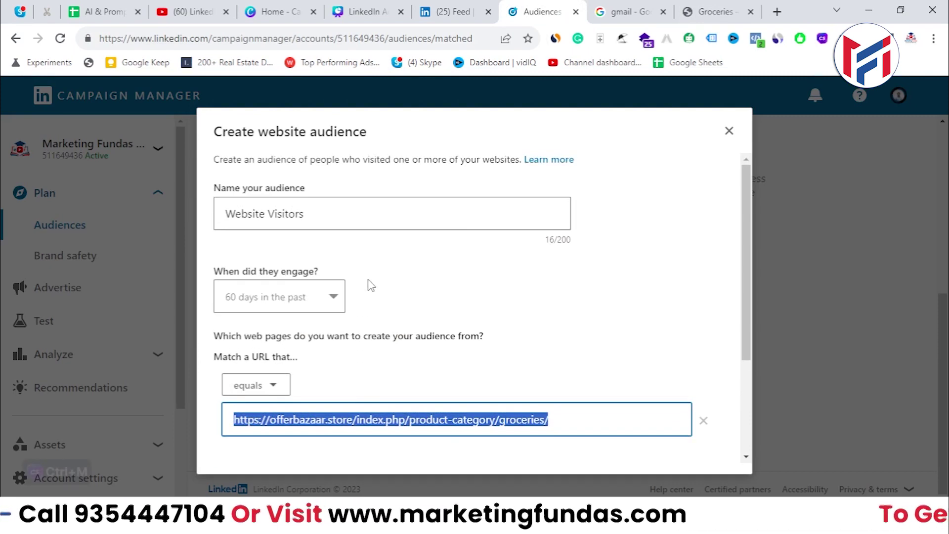
scroll(348, 280, down, 4)
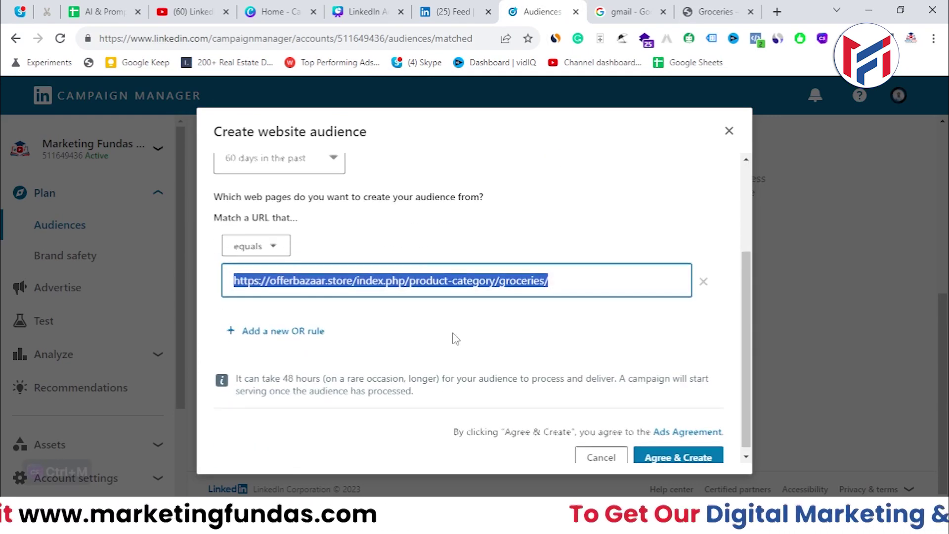
scroll(275, 309, up, 2)
click(272, 310)
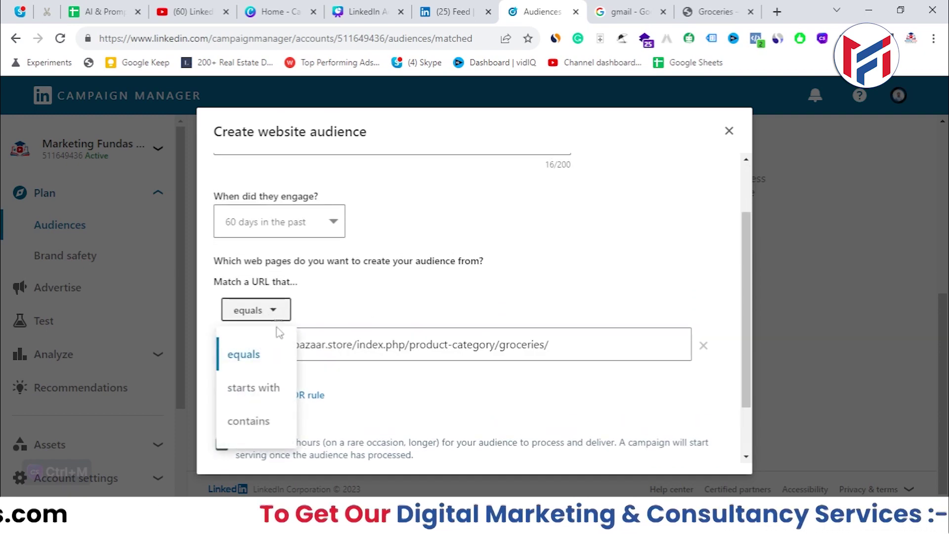
click(267, 390)
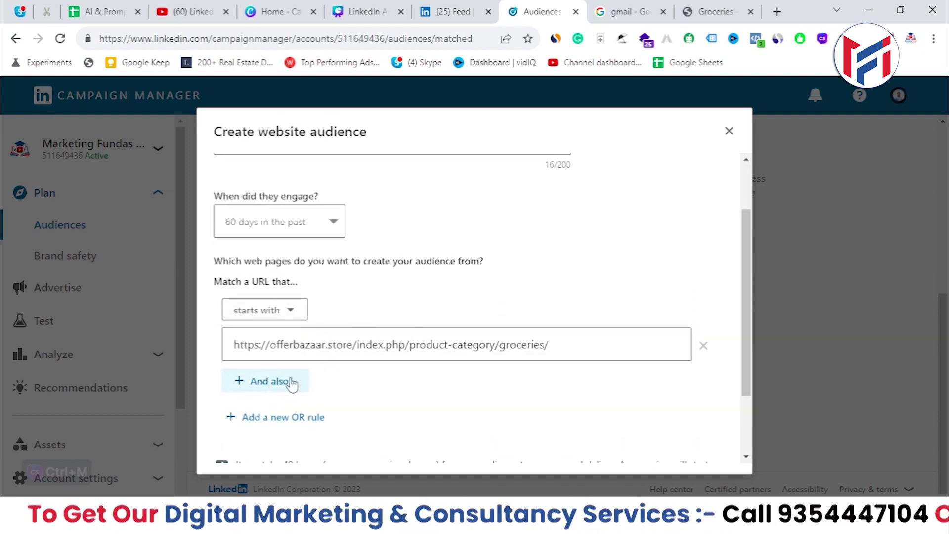
triple_click(544, 346)
drag(553, 344, 357, 345)
key(BackSpace)
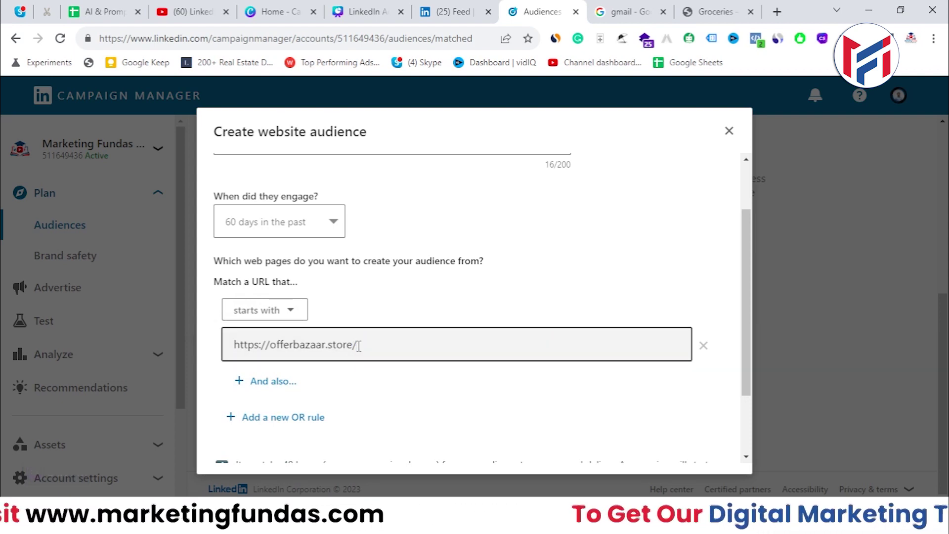
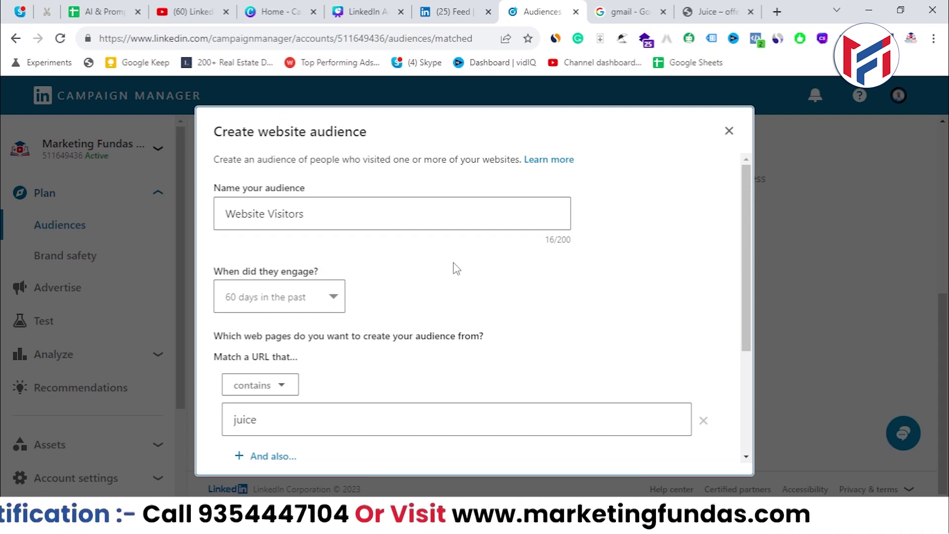
Review the completed website audience form, agree to the terms and create the Website Visitors audience, dismissing the feature tip
scroll(452, 262, down, 3)
scroll(451, 309, down, 1)
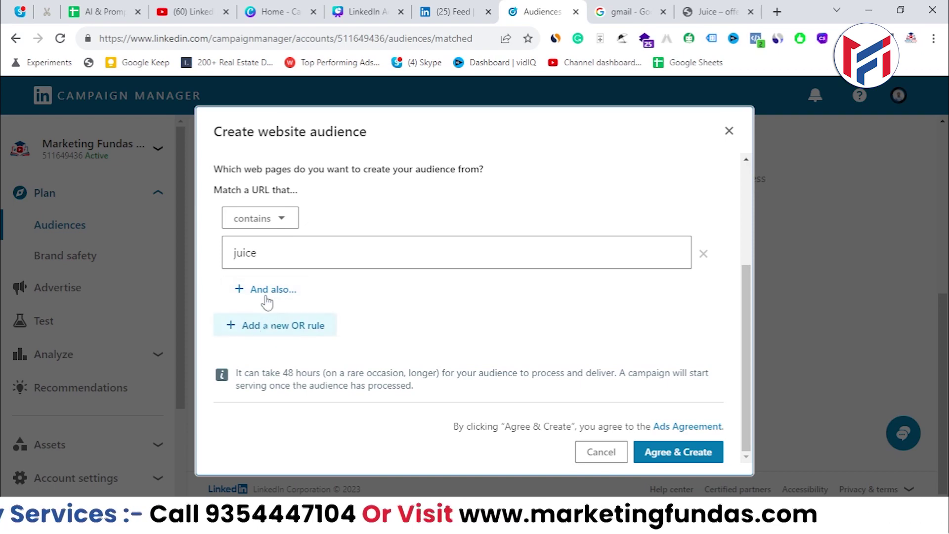
scroll(377, 279, up, 2)
scroll(378, 279, down, 2)
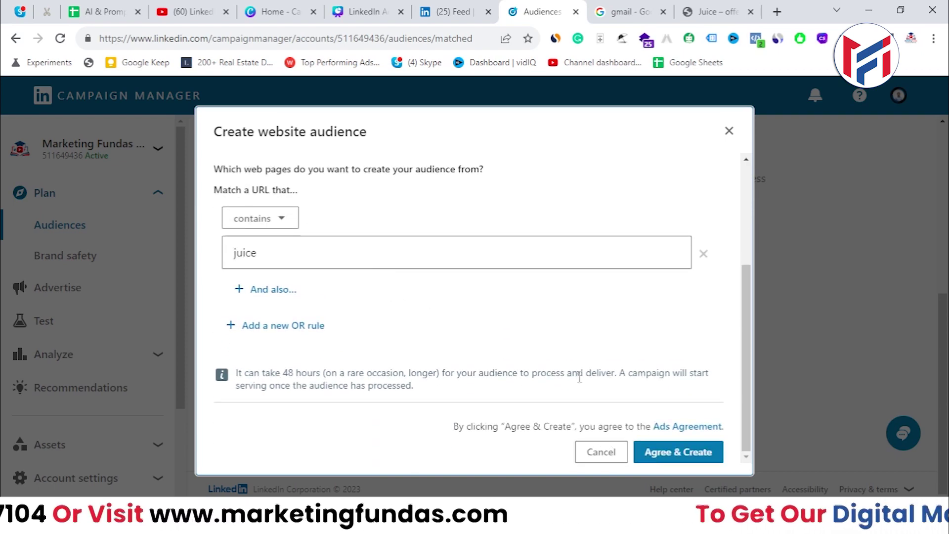
scroll(301, 276, up, 5)
scroll(301, 273, down, 3)
scroll(408, 319, down, 2)
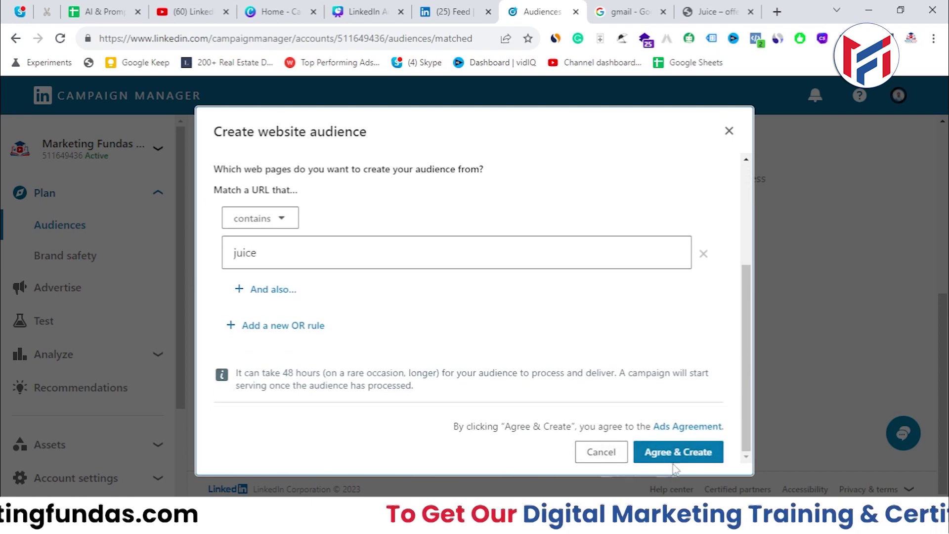
click(674, 452)
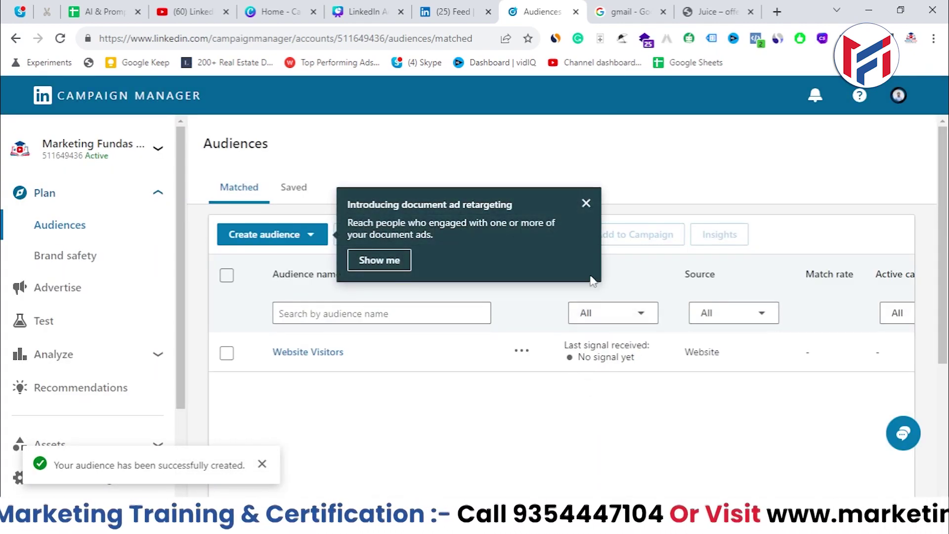
click(586, 204)
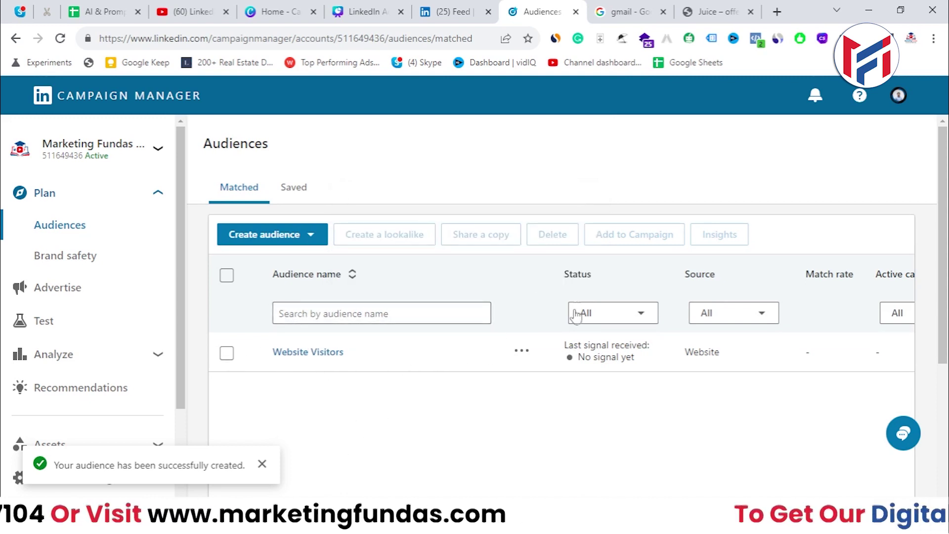
Check the signal status of the Website Visitors audience in the matched audiences list and dismiss the creation notification
drag(564, 344, 653, 350)
key(ctrl+c)
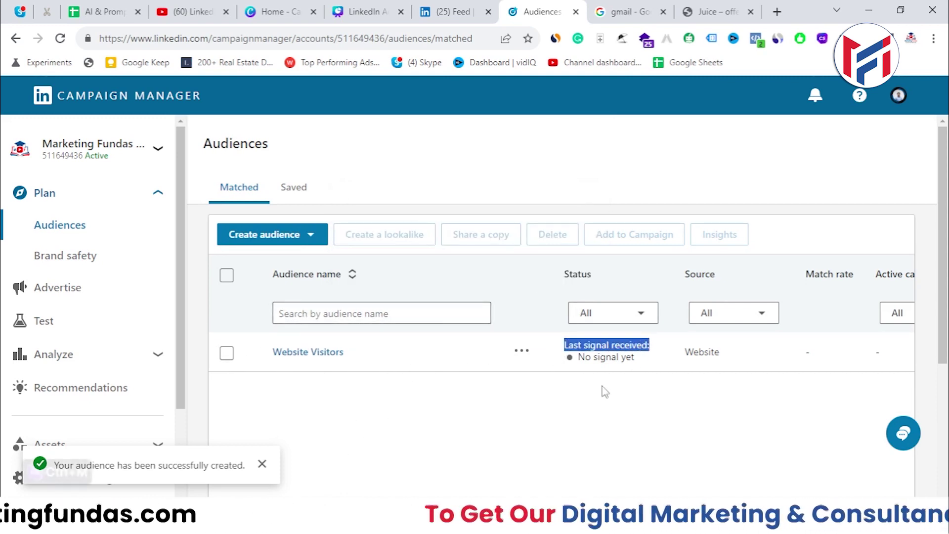
click(597, 391)
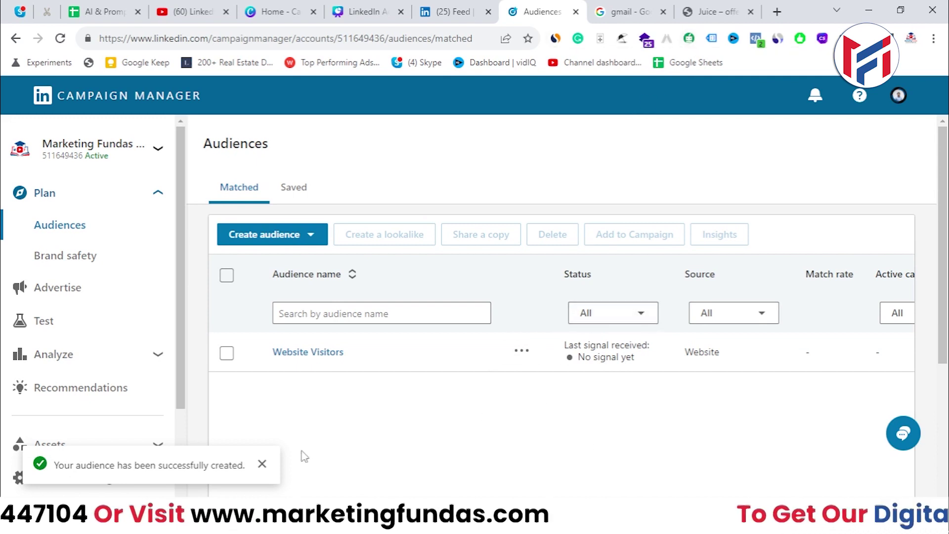
click(262, 464)
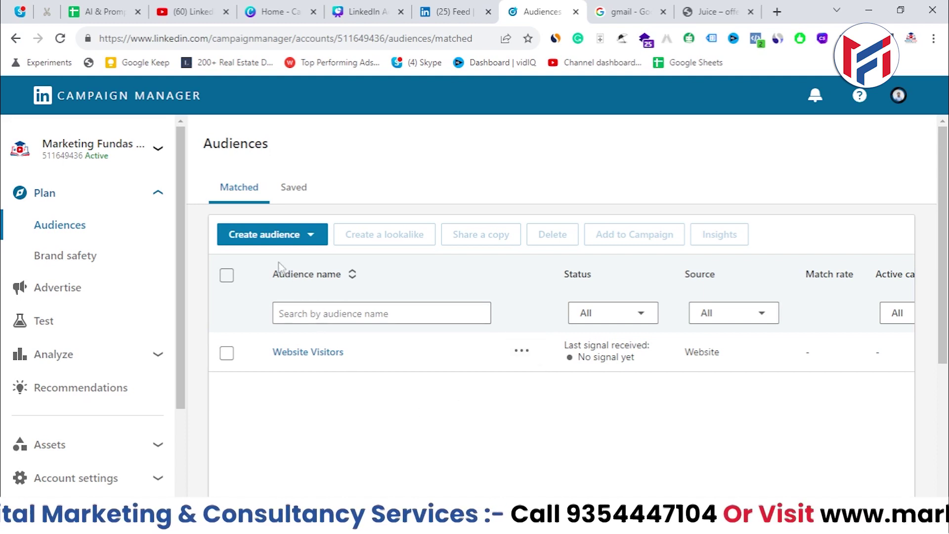
Select the Website Visitors audience and try to create a lookalike audience
click(314, 247)
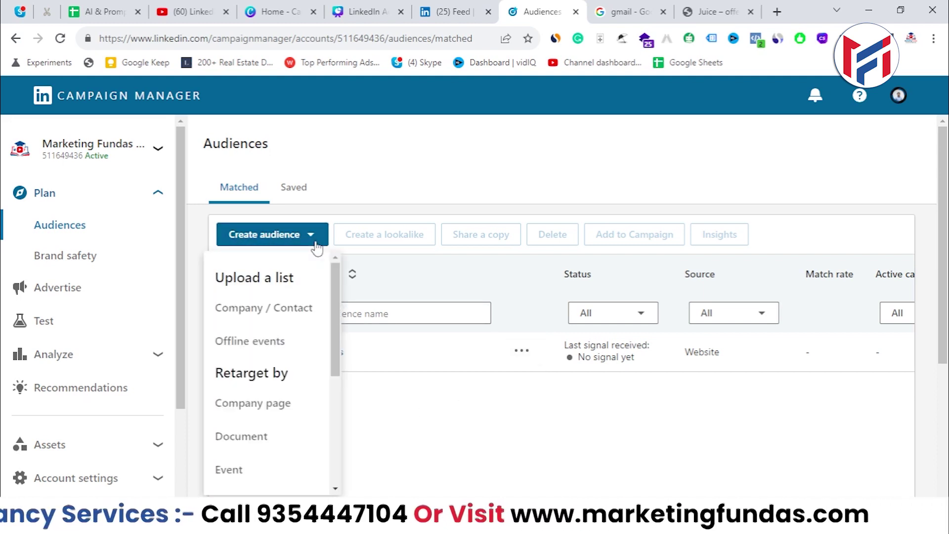
click(425, 426)
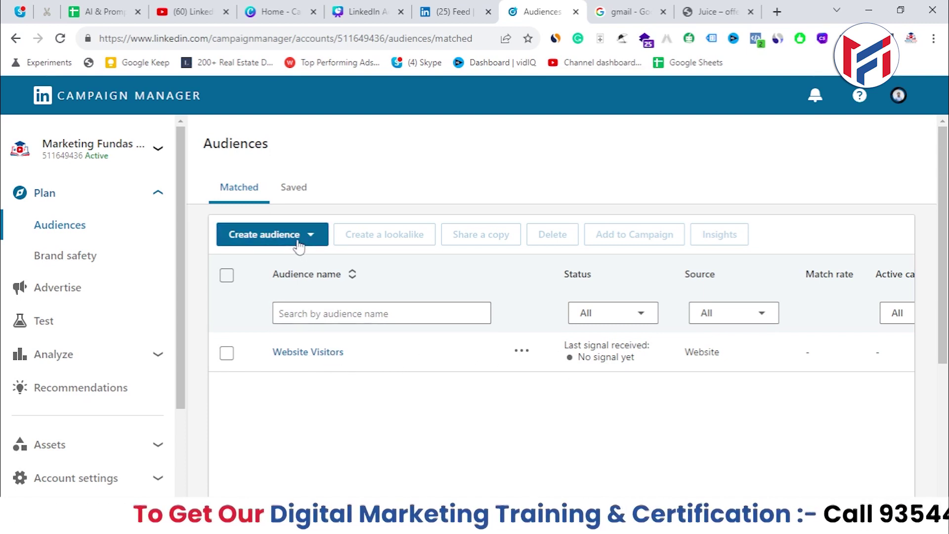
click(228, 354)
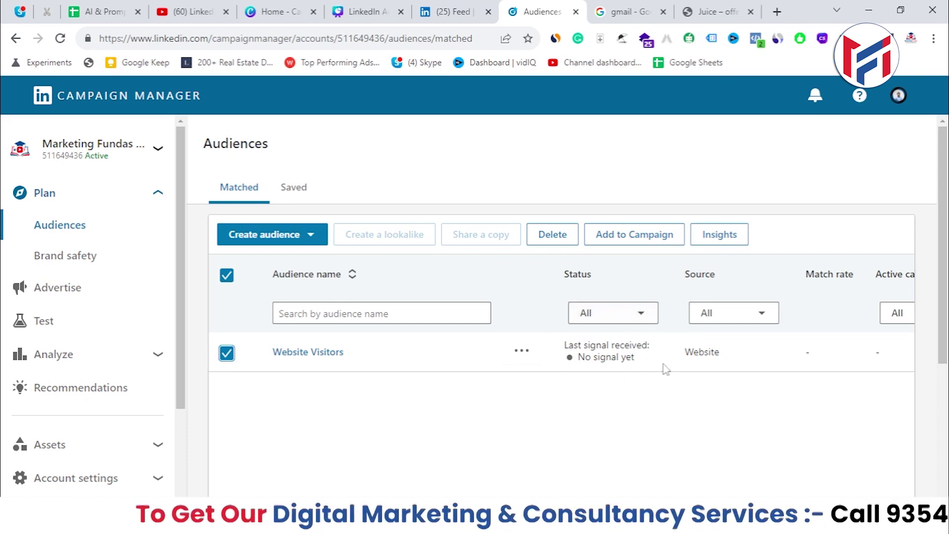
click(292, 228)
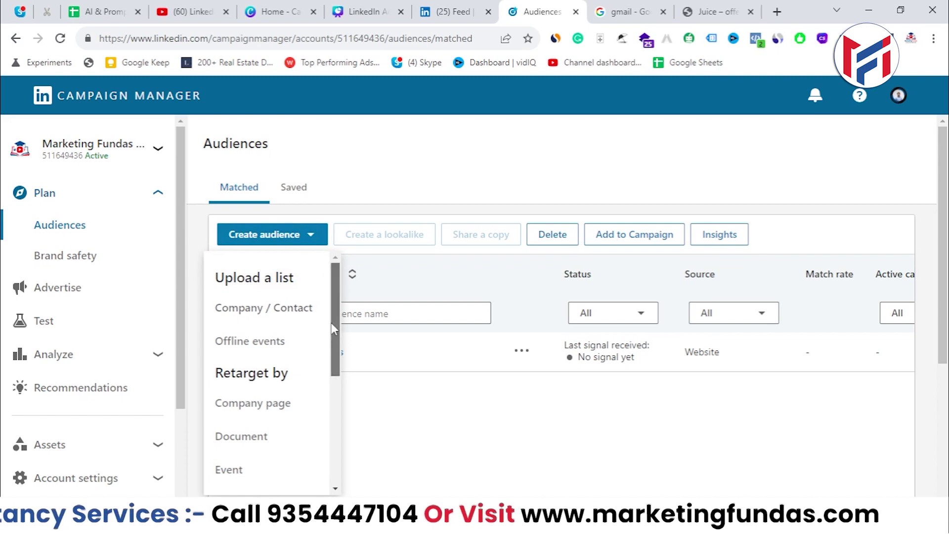
scroll(331, 323, down, 5)
click(281, 468)
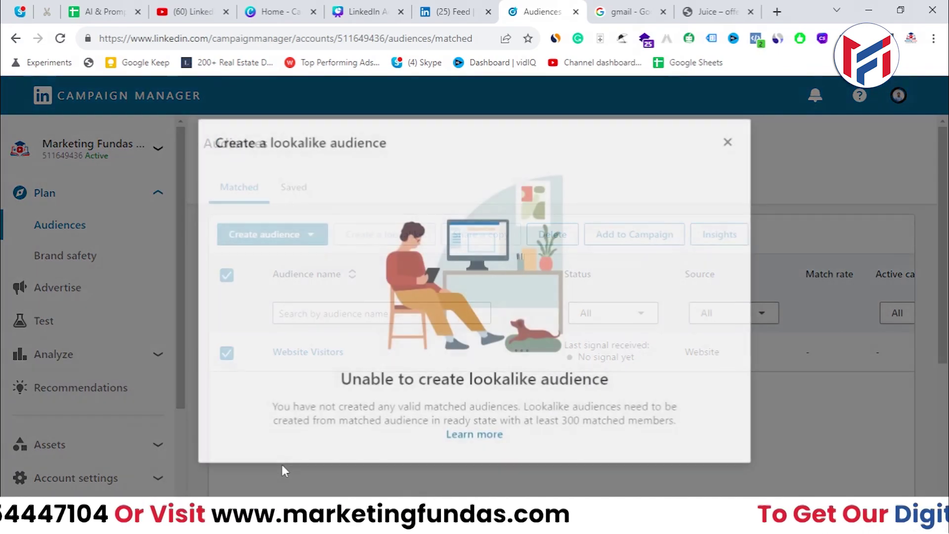
Read the requirements for creating a lookalike audience and close the dialog
drag(341, 379, 629, 366)
key(ctrl+m)
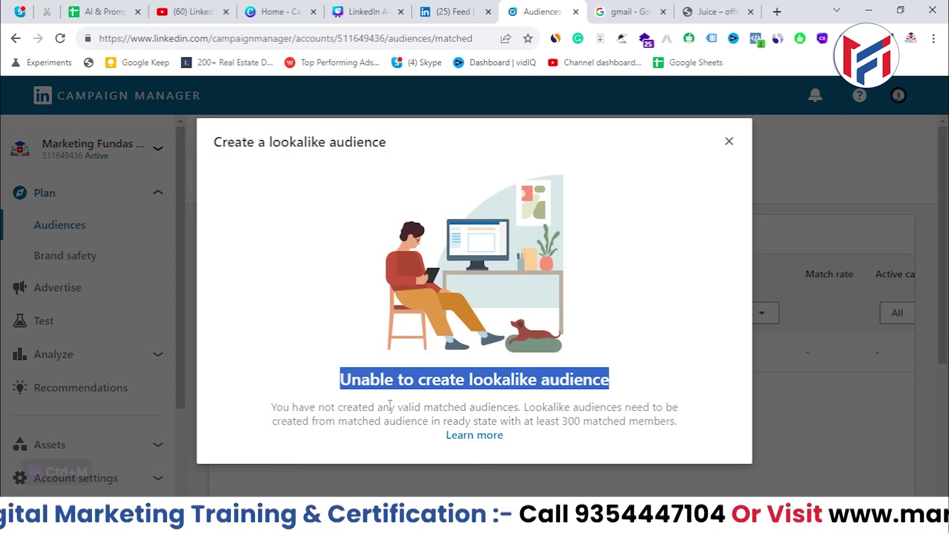
mouse_move(524, 421)
mouse_down()
mouse_move(638, 420)
mouse_move(676, 407)
mouse_move(680, 425)
mouse_move(532, 438)
mouse_move(536, 406)
mouse_up()
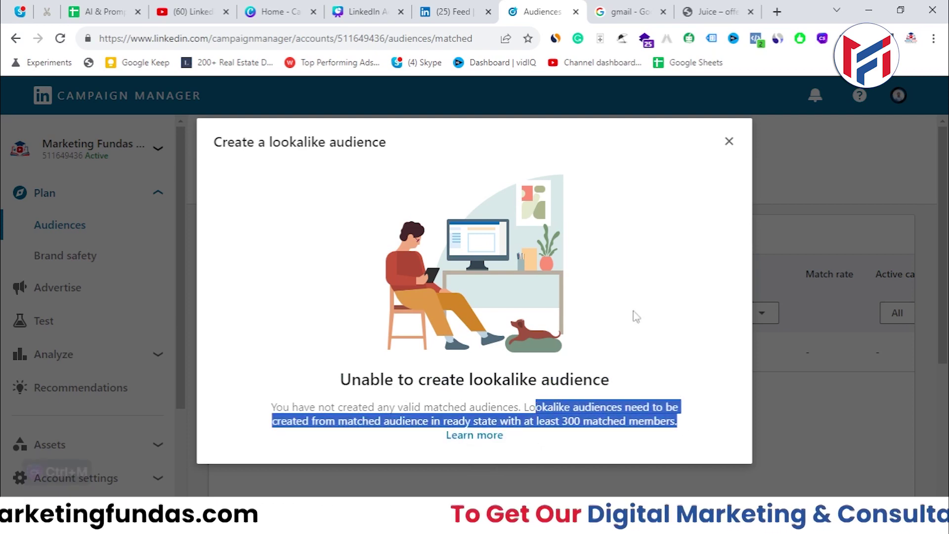
click(729, 140)
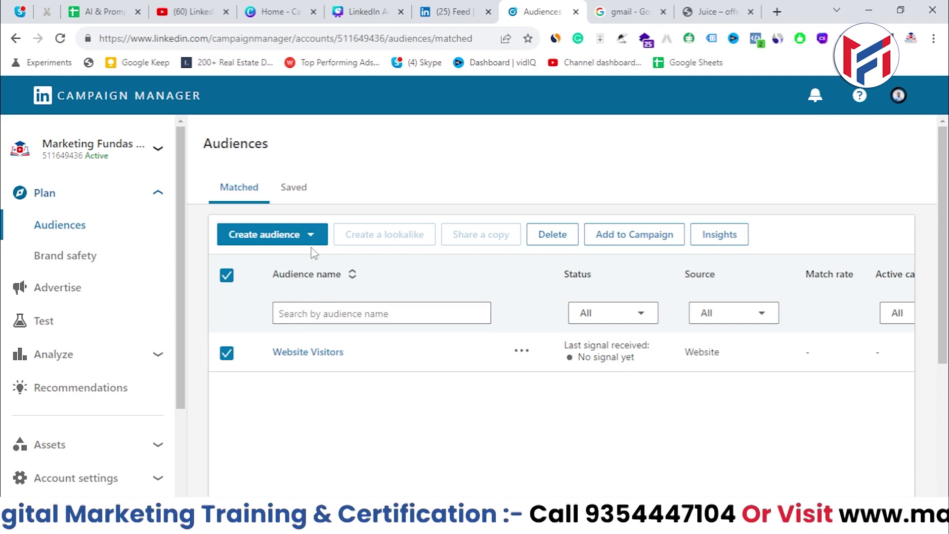
Look through the saved audiences and compare them with the matched audiences
click(295, 195)
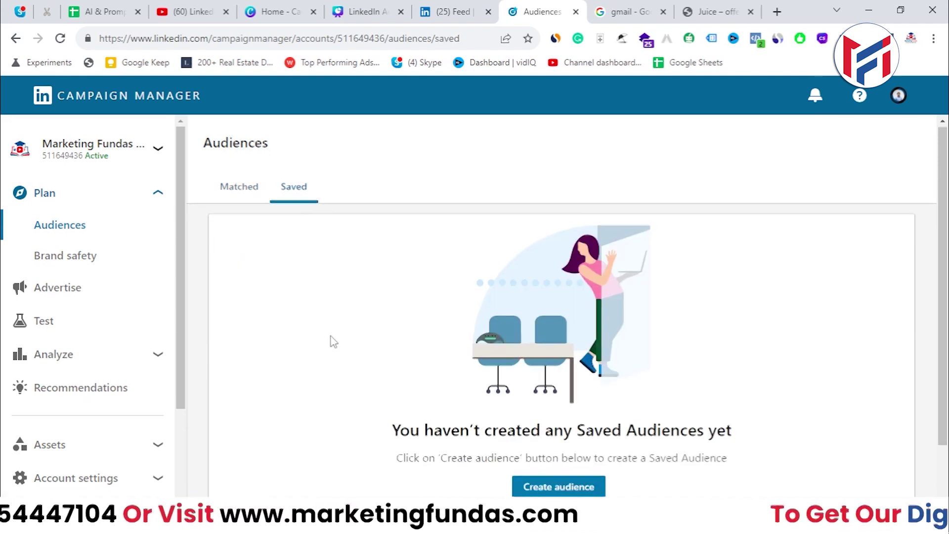
scroll(333, 341, down, 2)
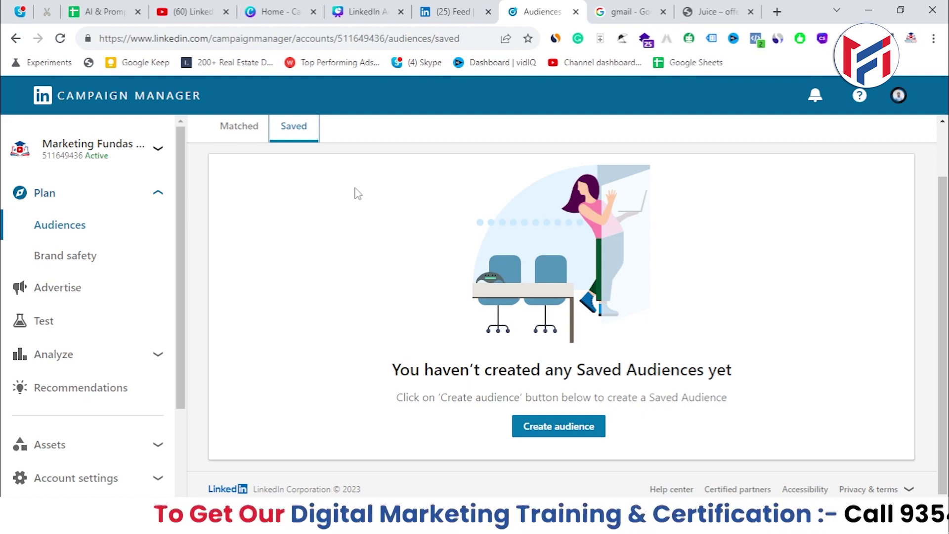
scroll(363, 193, up, 1)
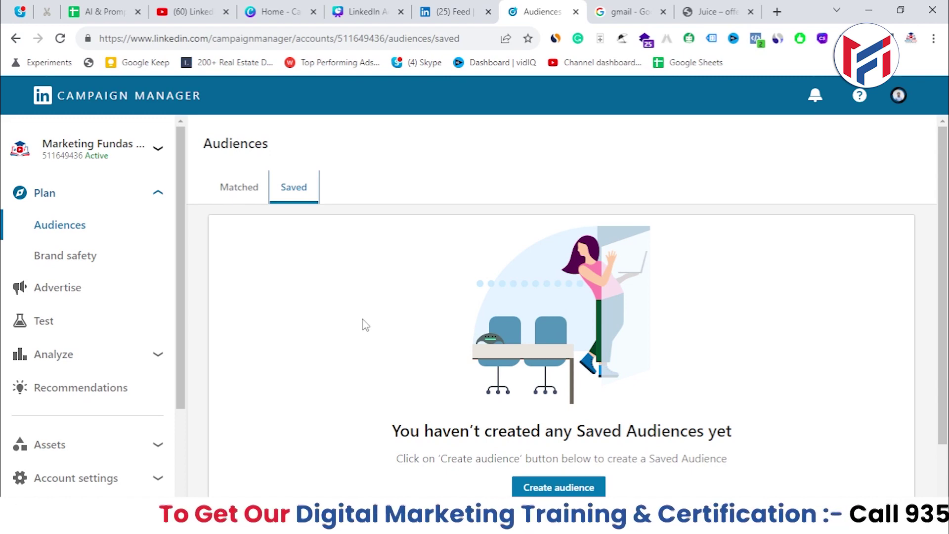
click(250, 198)
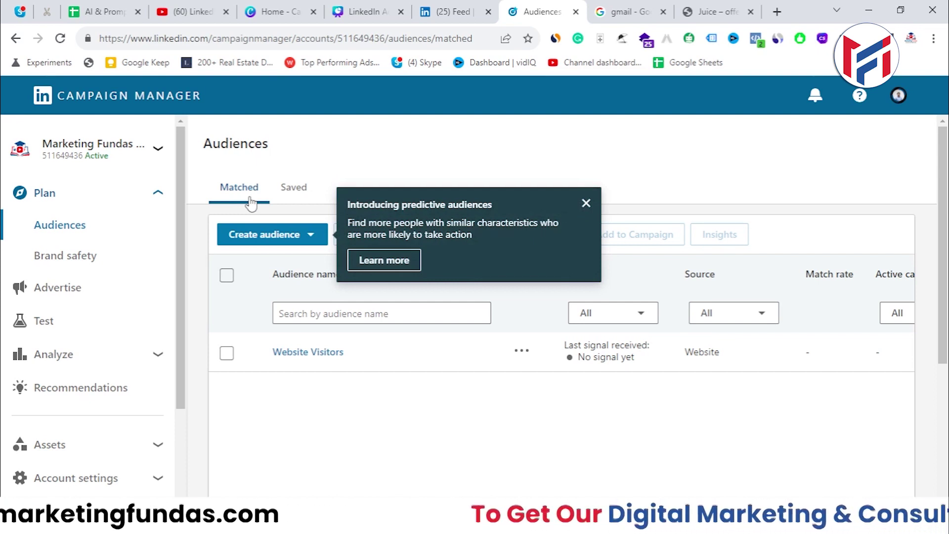
click(289, 188)
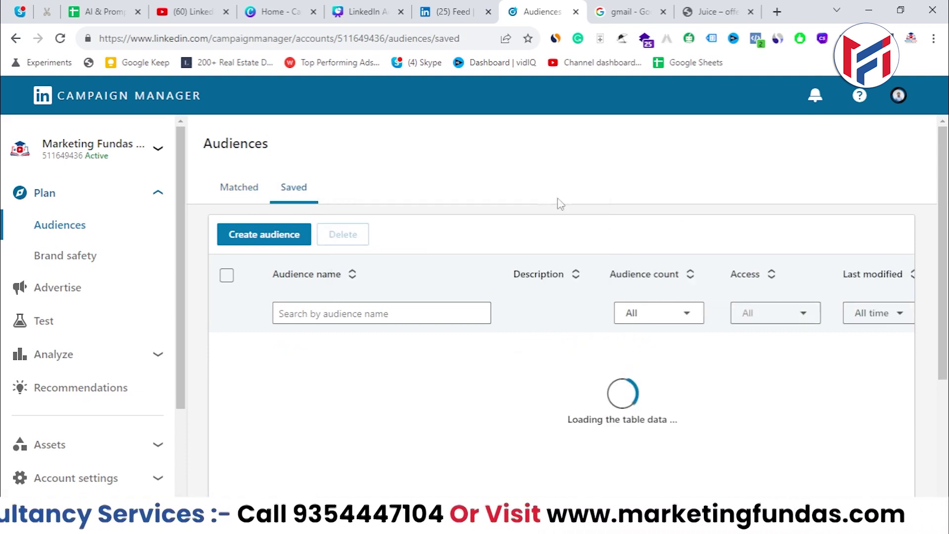